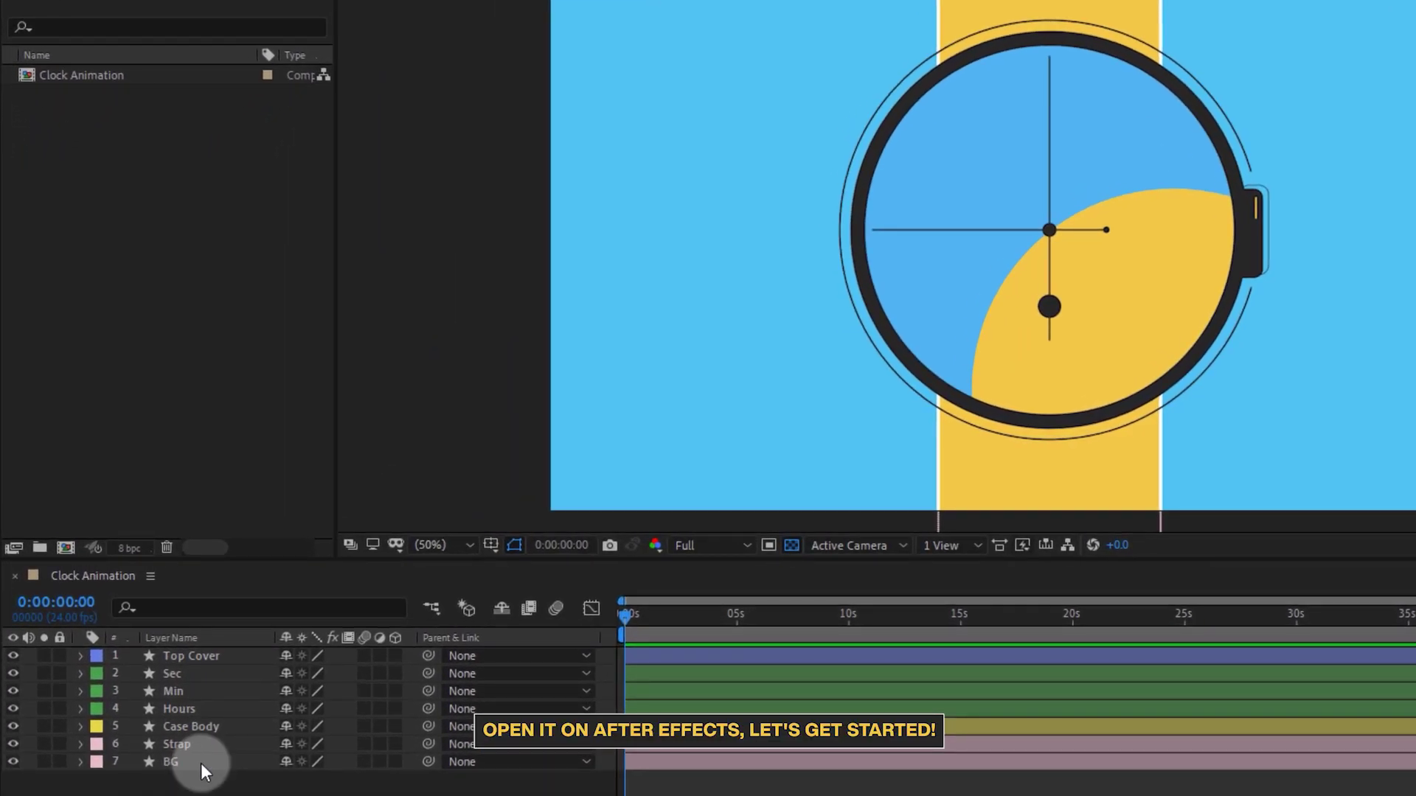
left_click(200, 763)
left_click(18, 759)
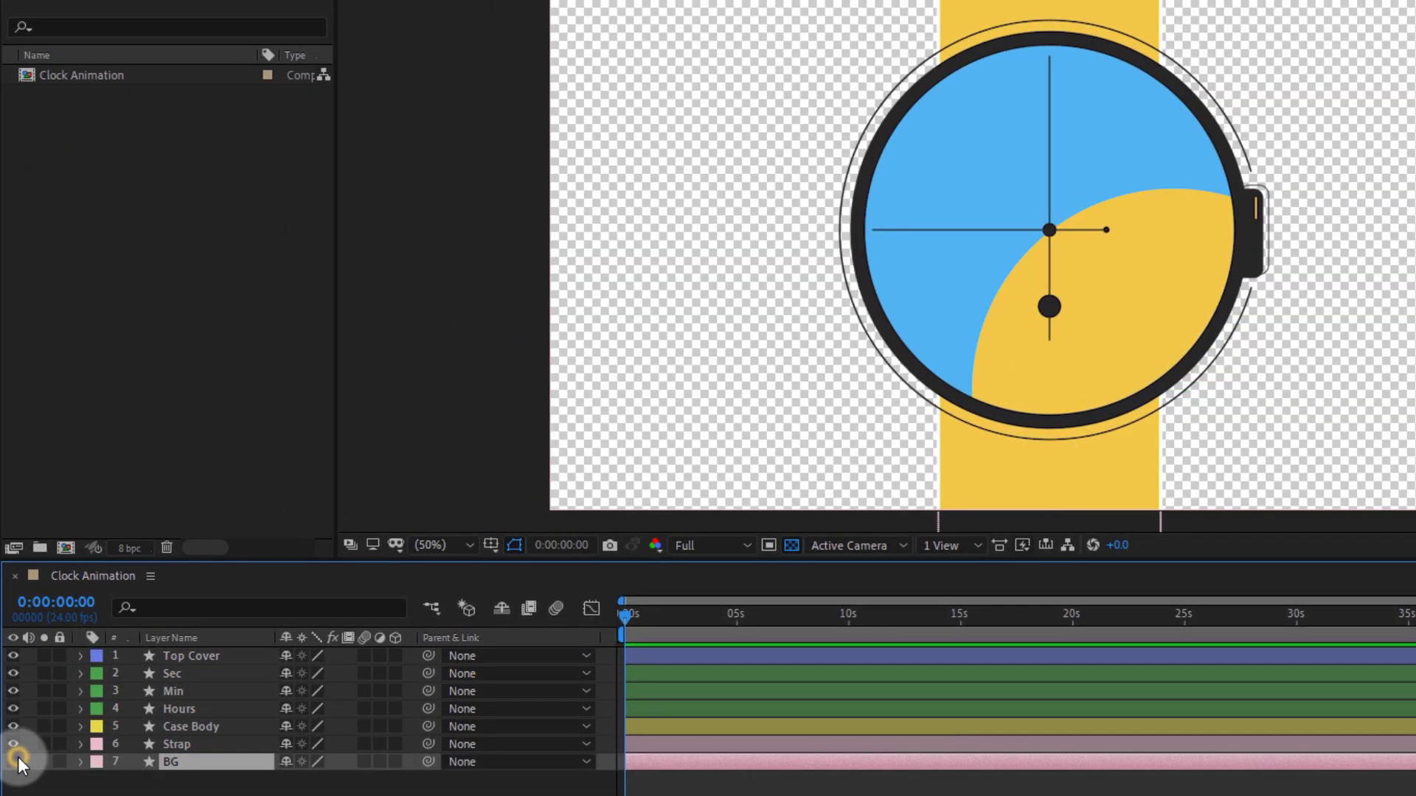
left_click(18, 758)
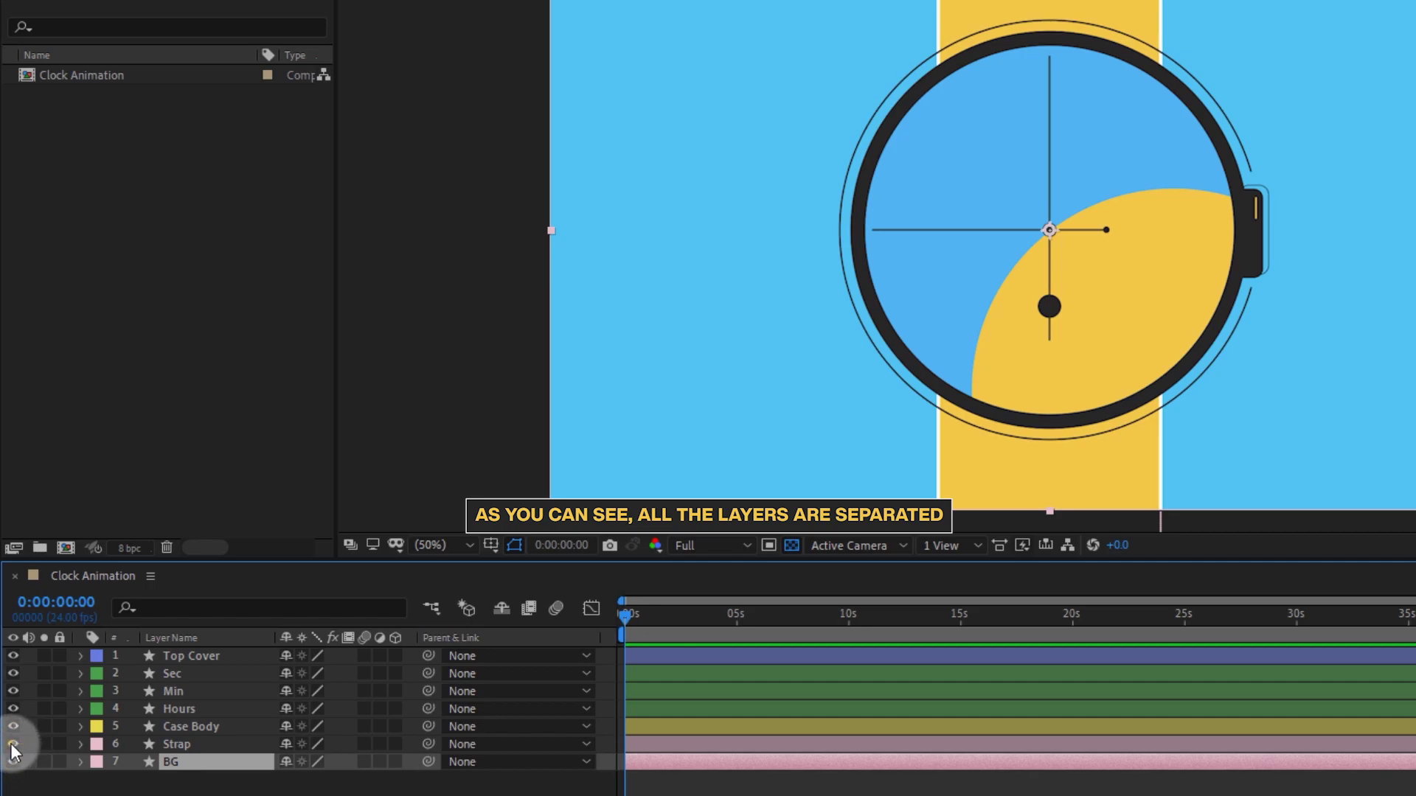
left_click(11, 743)
left_click(10, 744)
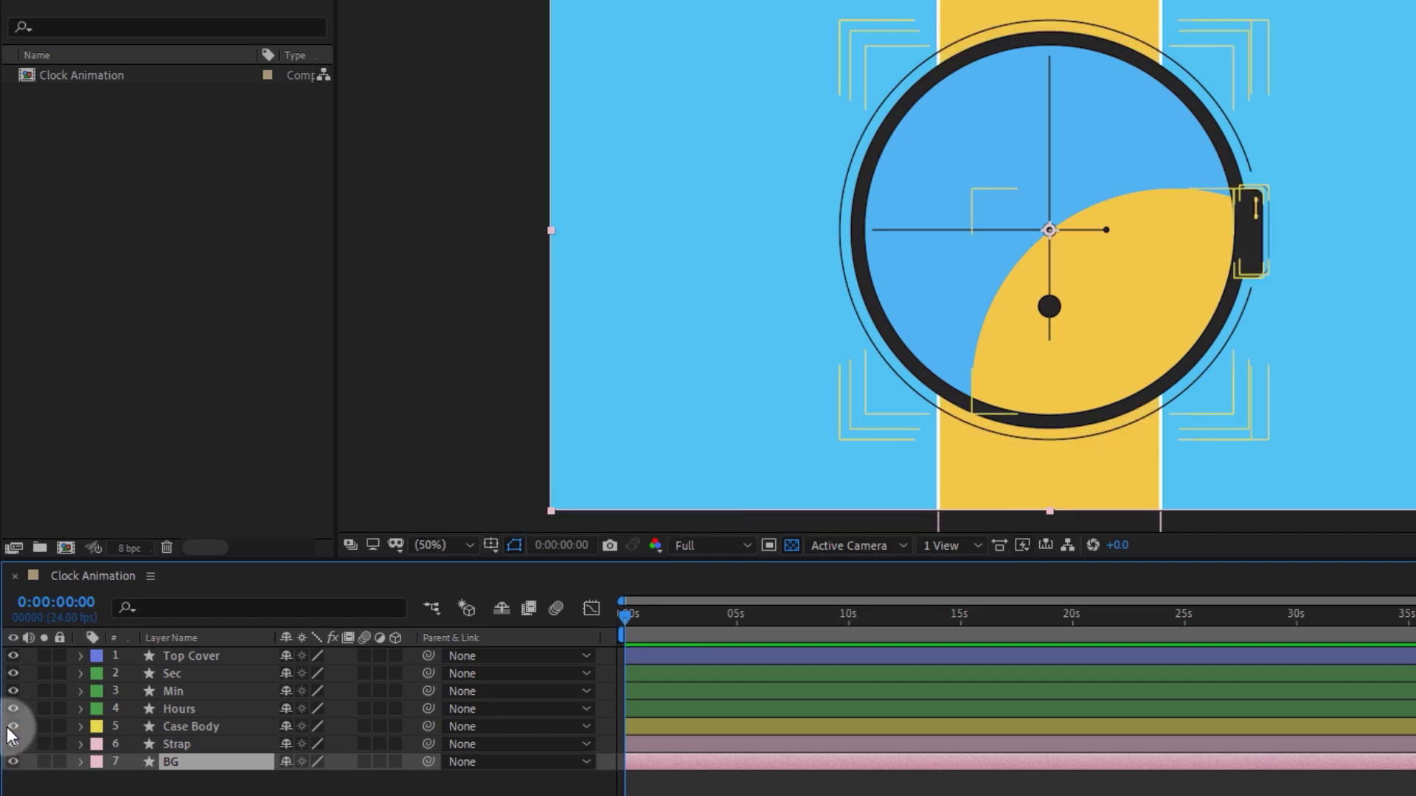
left_click(12, 727)
left_click(12, 727)
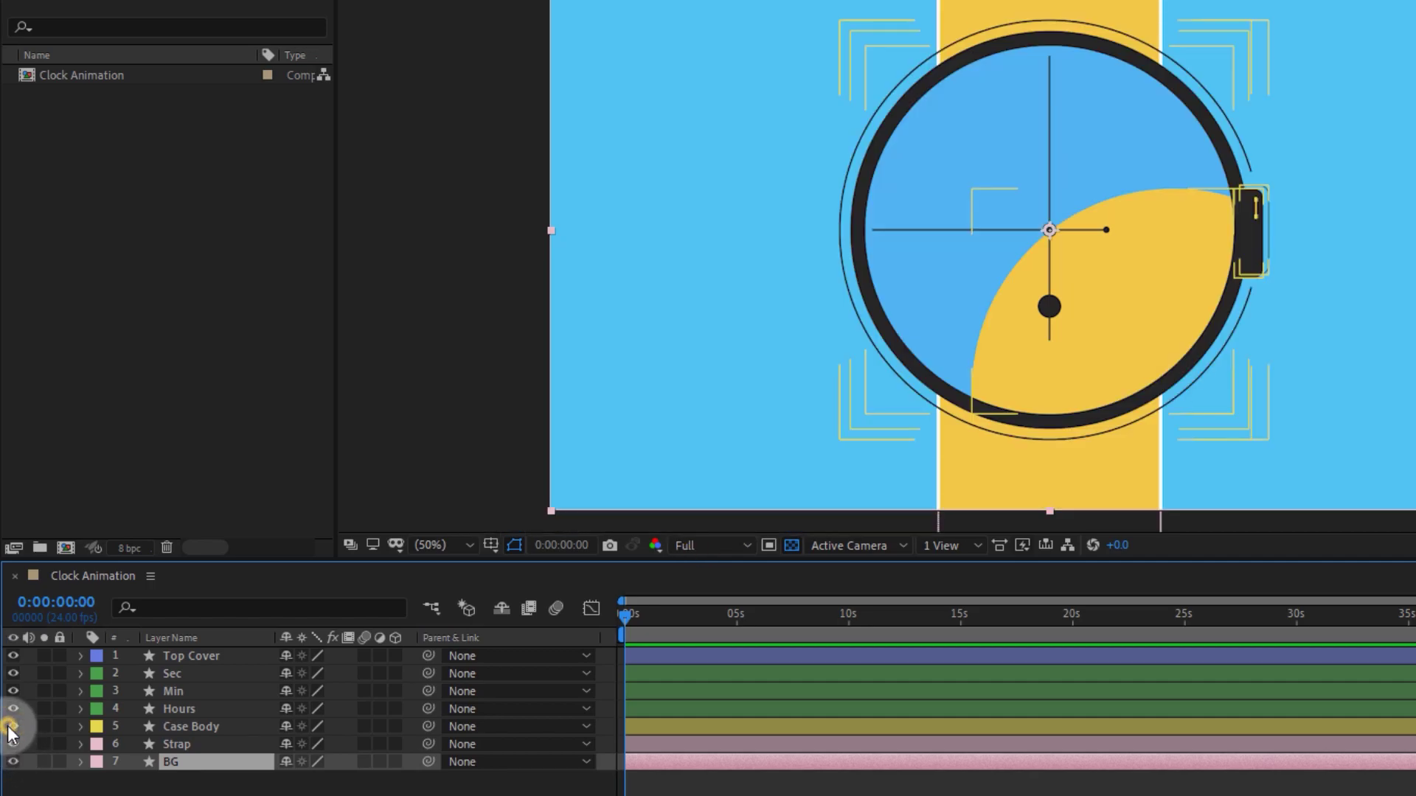
left_click(12, 689)
left_click(11, 689)
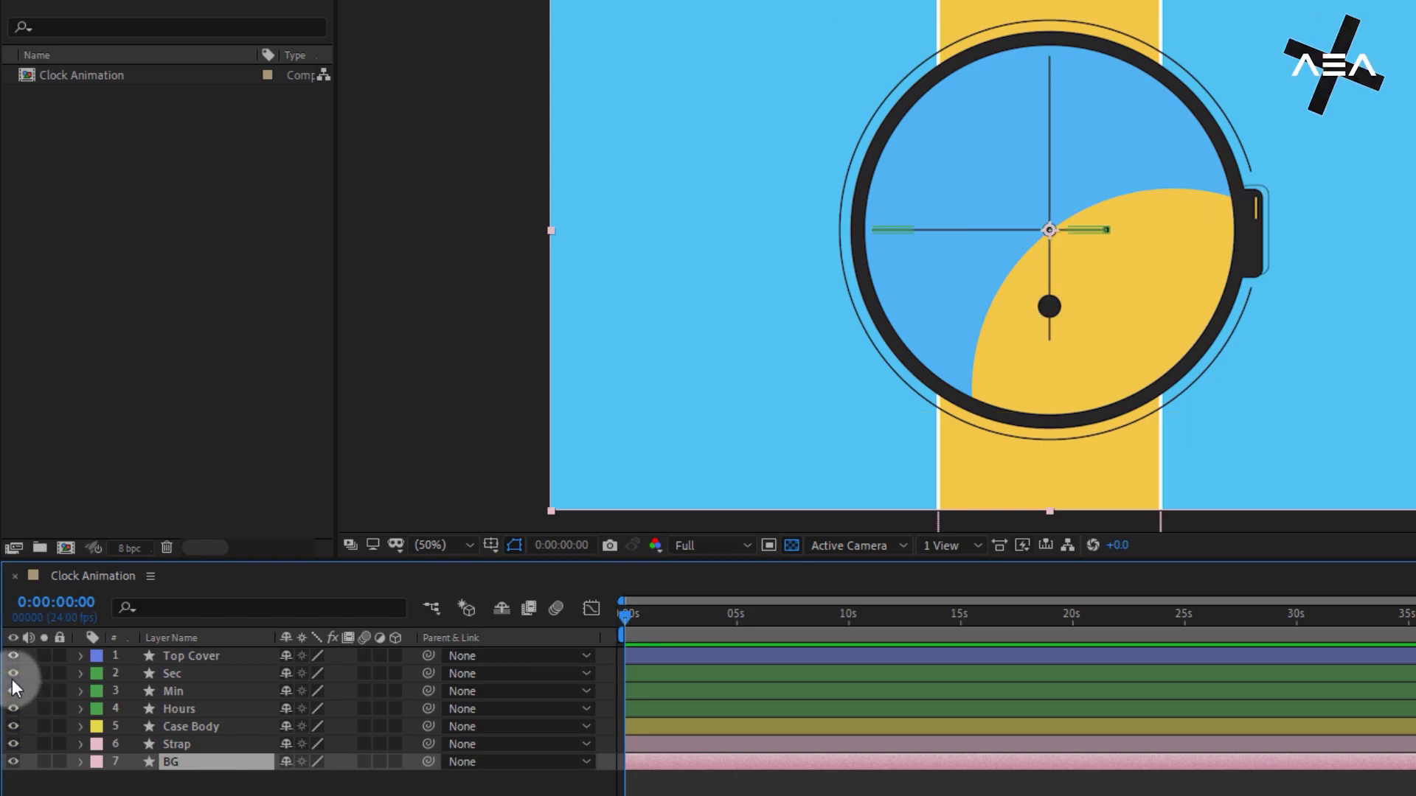
left_click(12, 677)
left_click(12, 677)
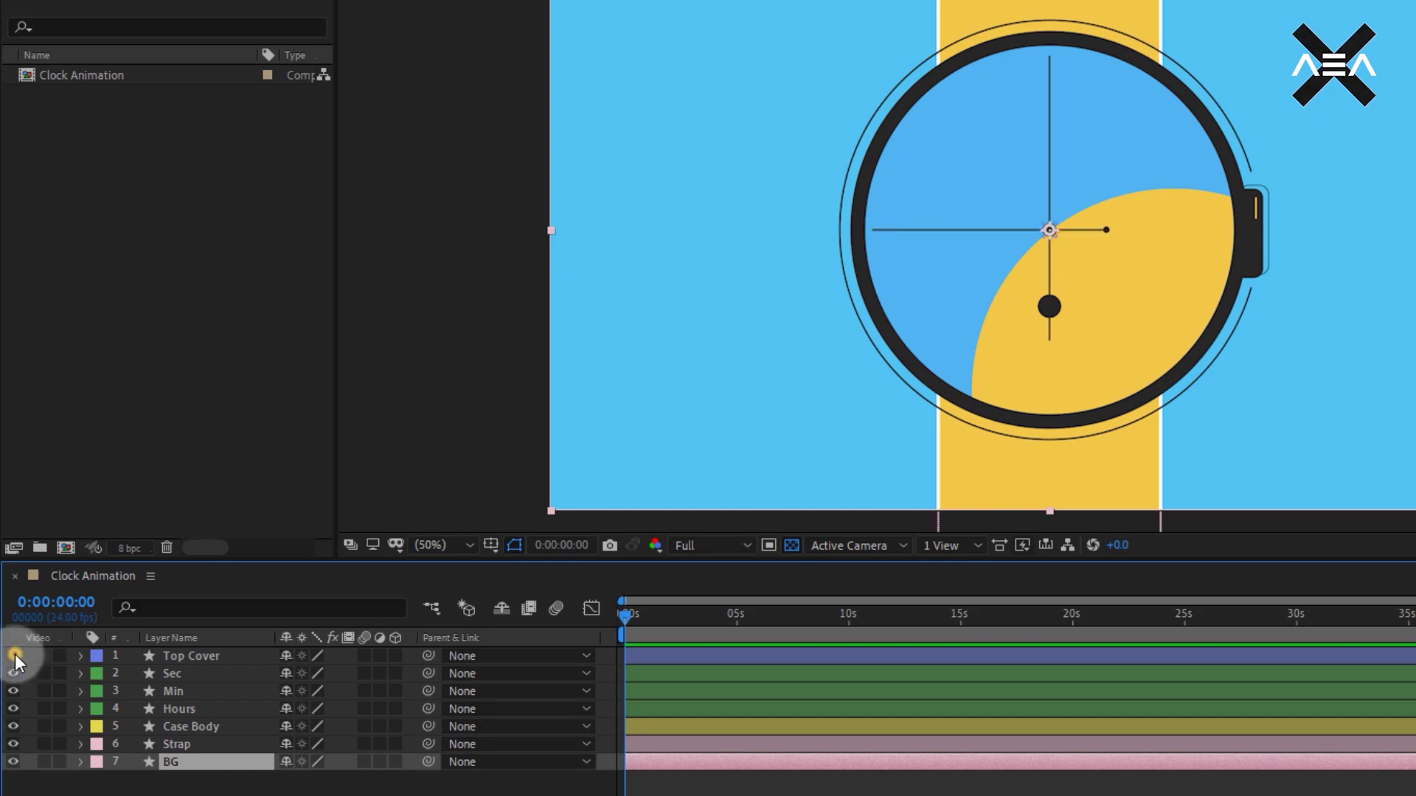
left_click(15, 653)
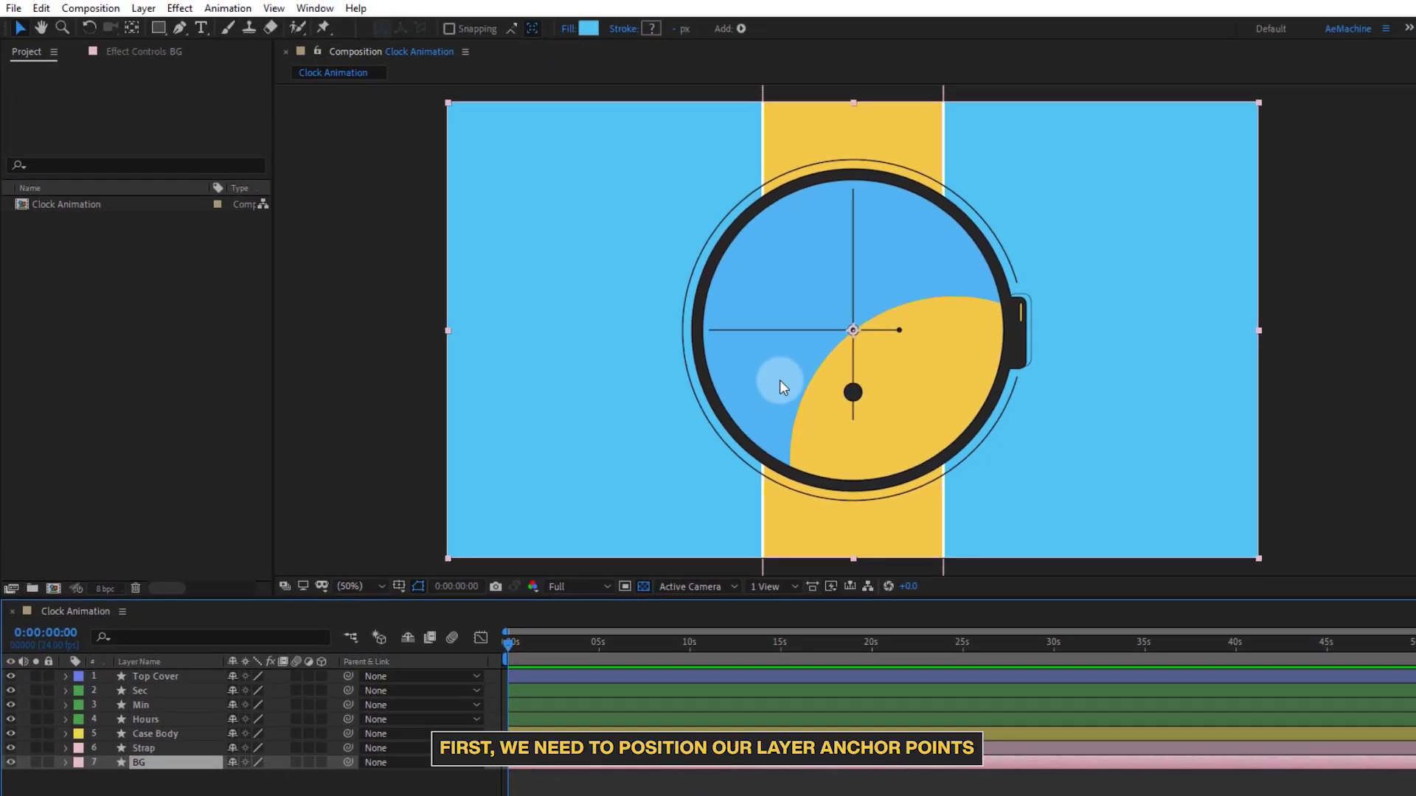
Step: Zoom the view to 100% and move the Min hand's anchor point to the clock centre
key("period")
key("period")
key("comma")
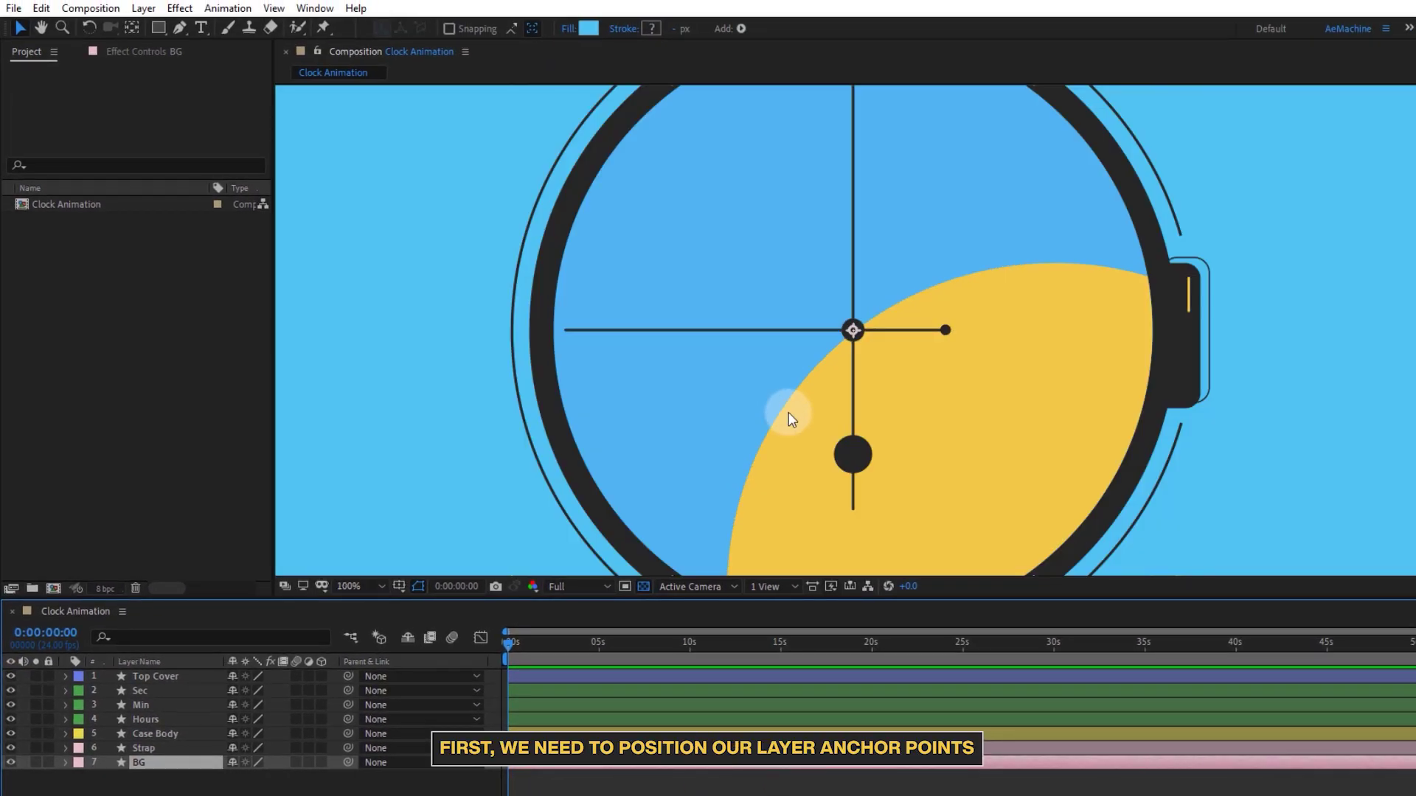
key("h")
key("v")
left_click(163, 704)
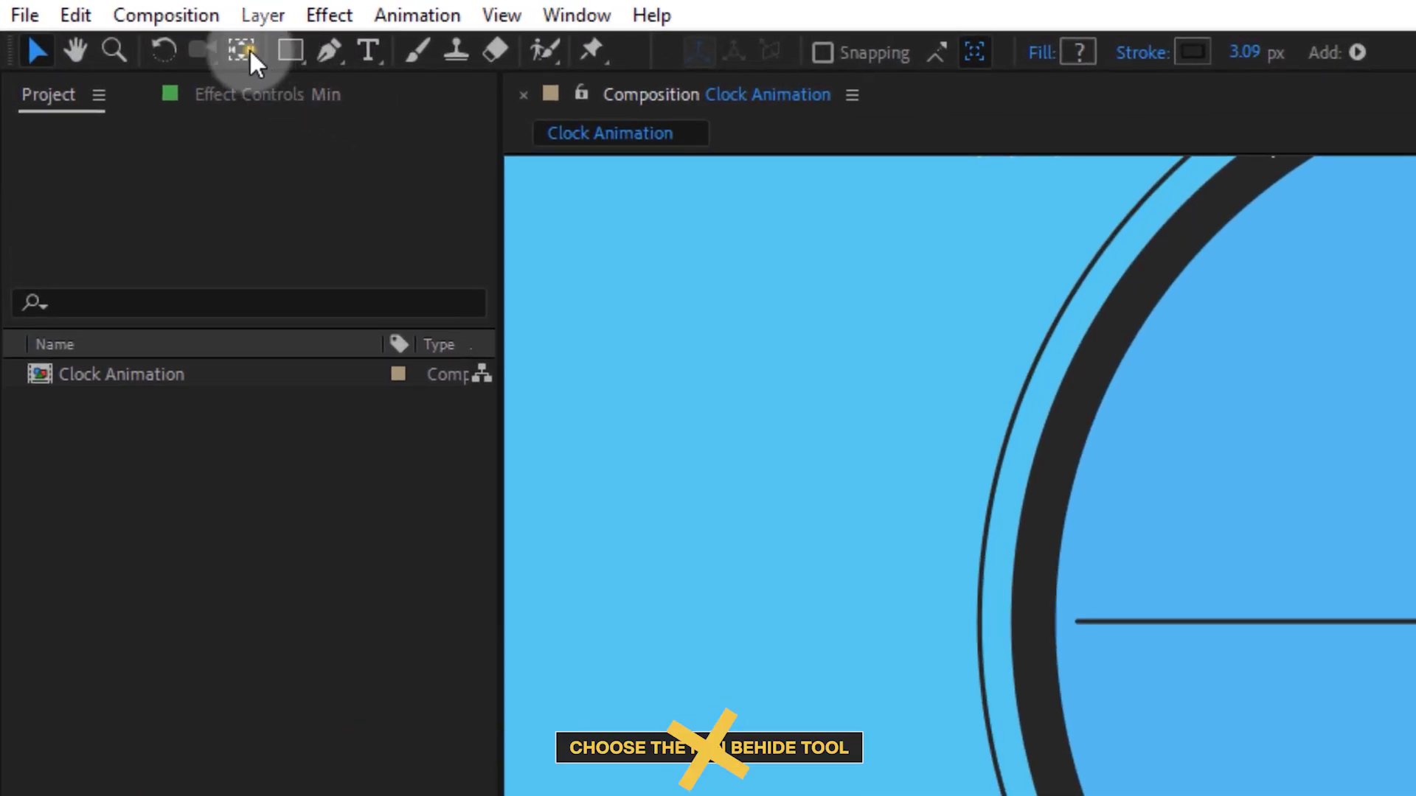
left_click(244, 50)
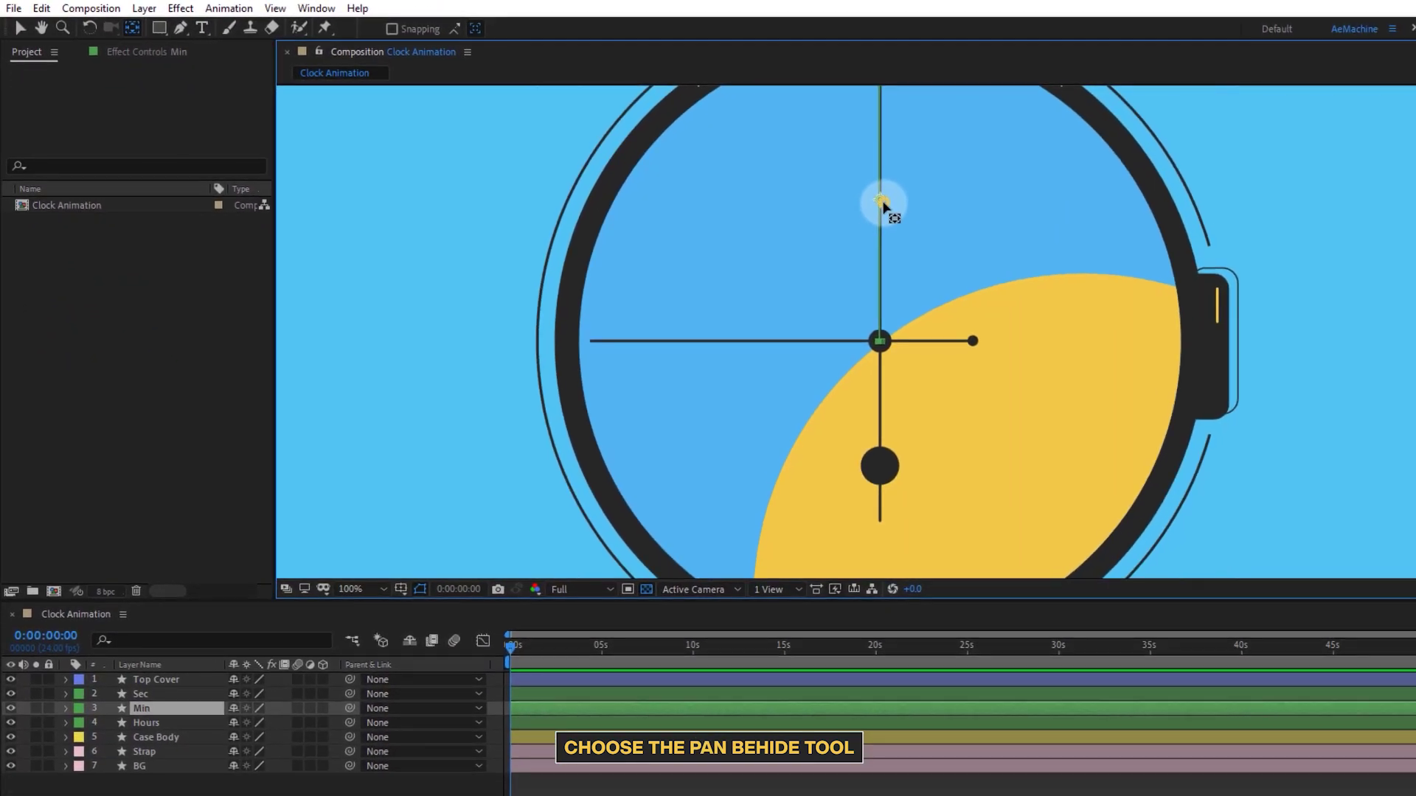
left_click_drag(882, 204, 880, 333)
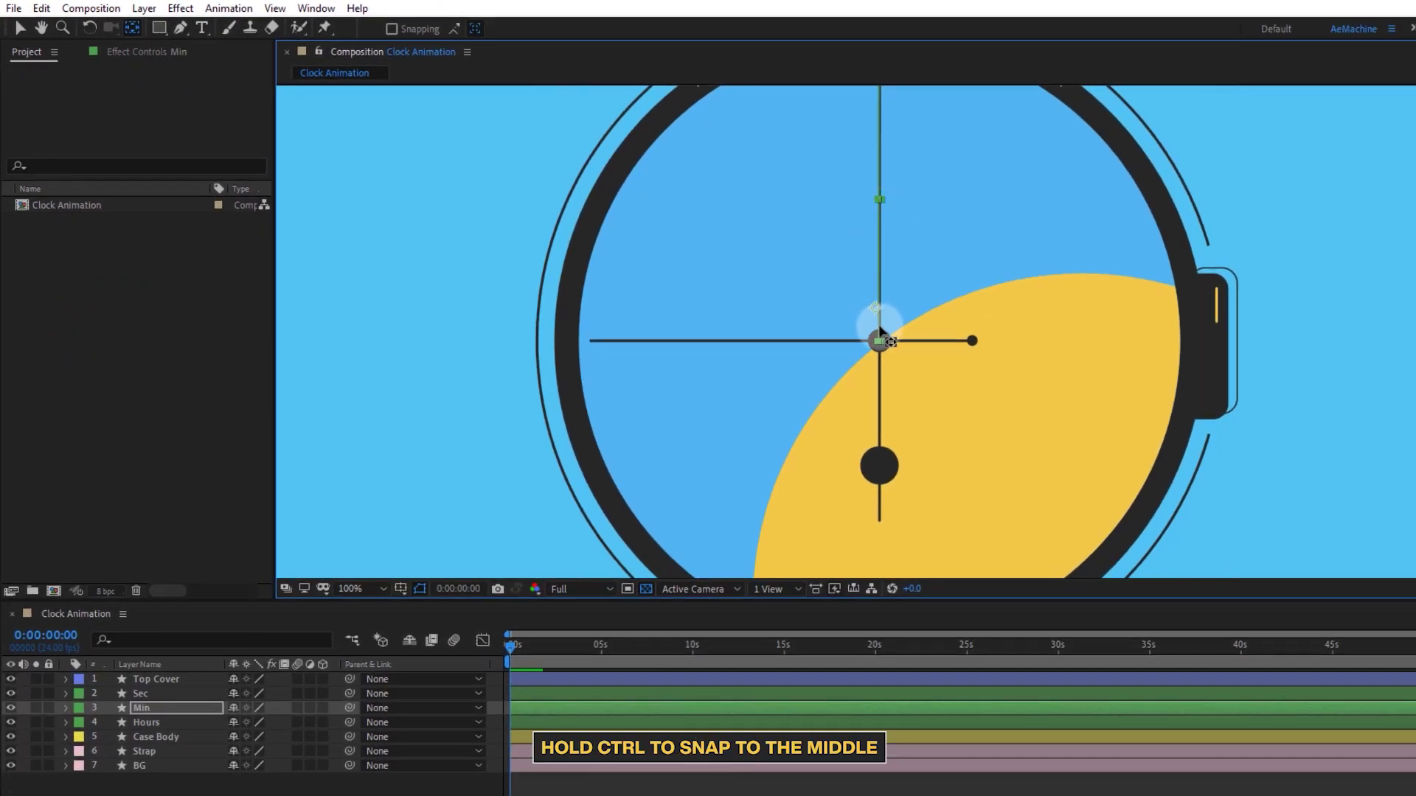
Step: Move the Sec hand's anchor point onto the centre pivot
scroll(848, 376, "up", 1)
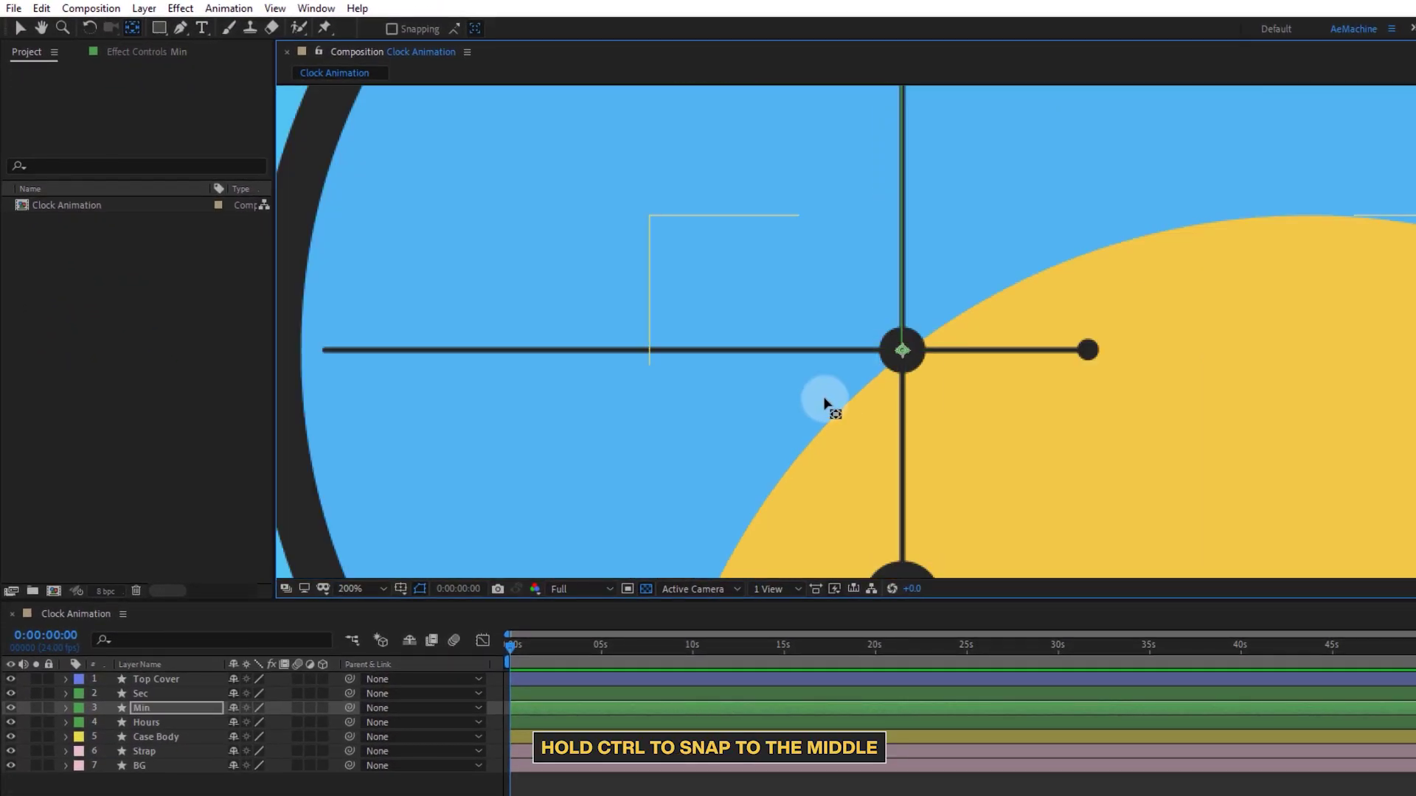
left_click(151, 693)
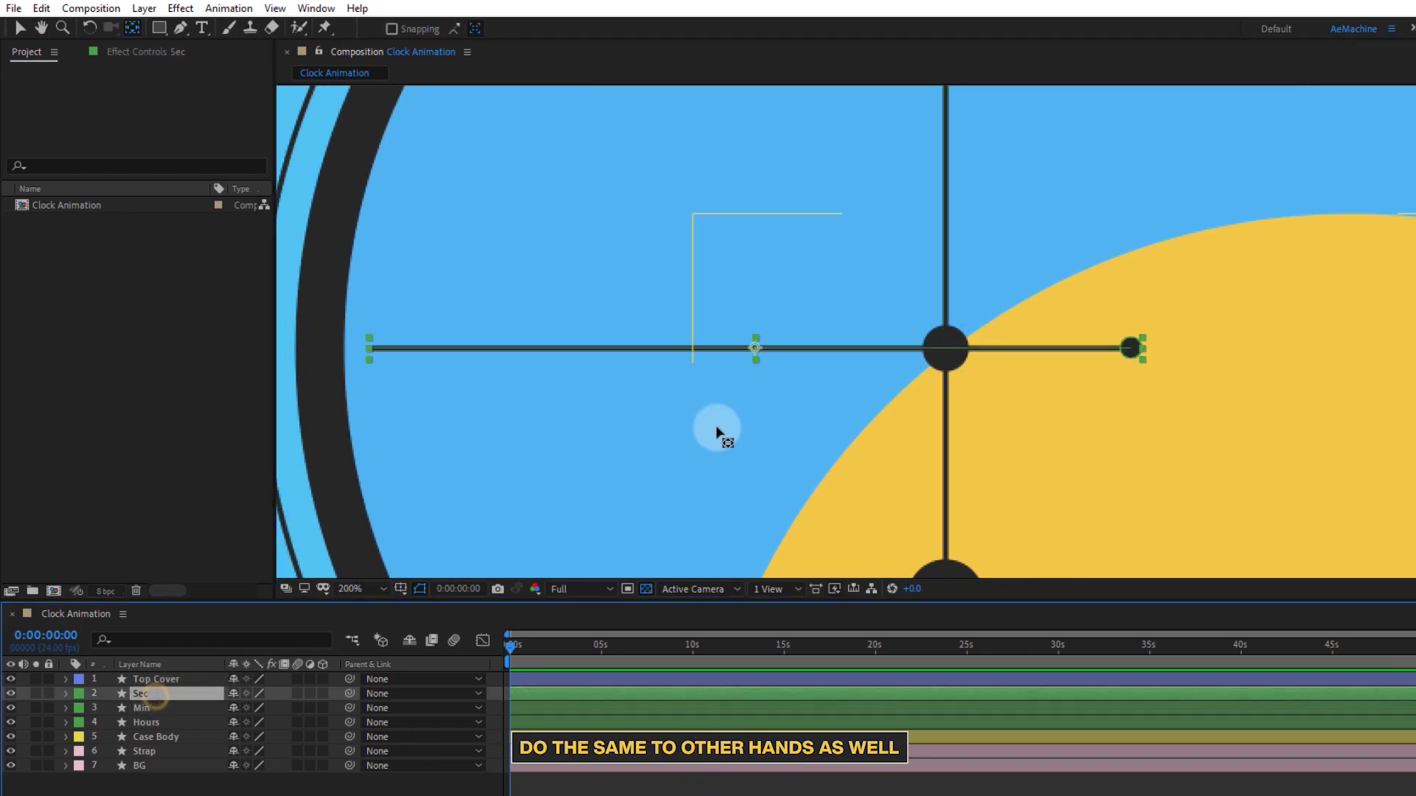
left_click_drag(764, 352, 945, 346)
mouse_move(847, 462)
left_mouse_down()
mouse_move(810, 251)
mouse_move(788, 225)
left_mouse_up()
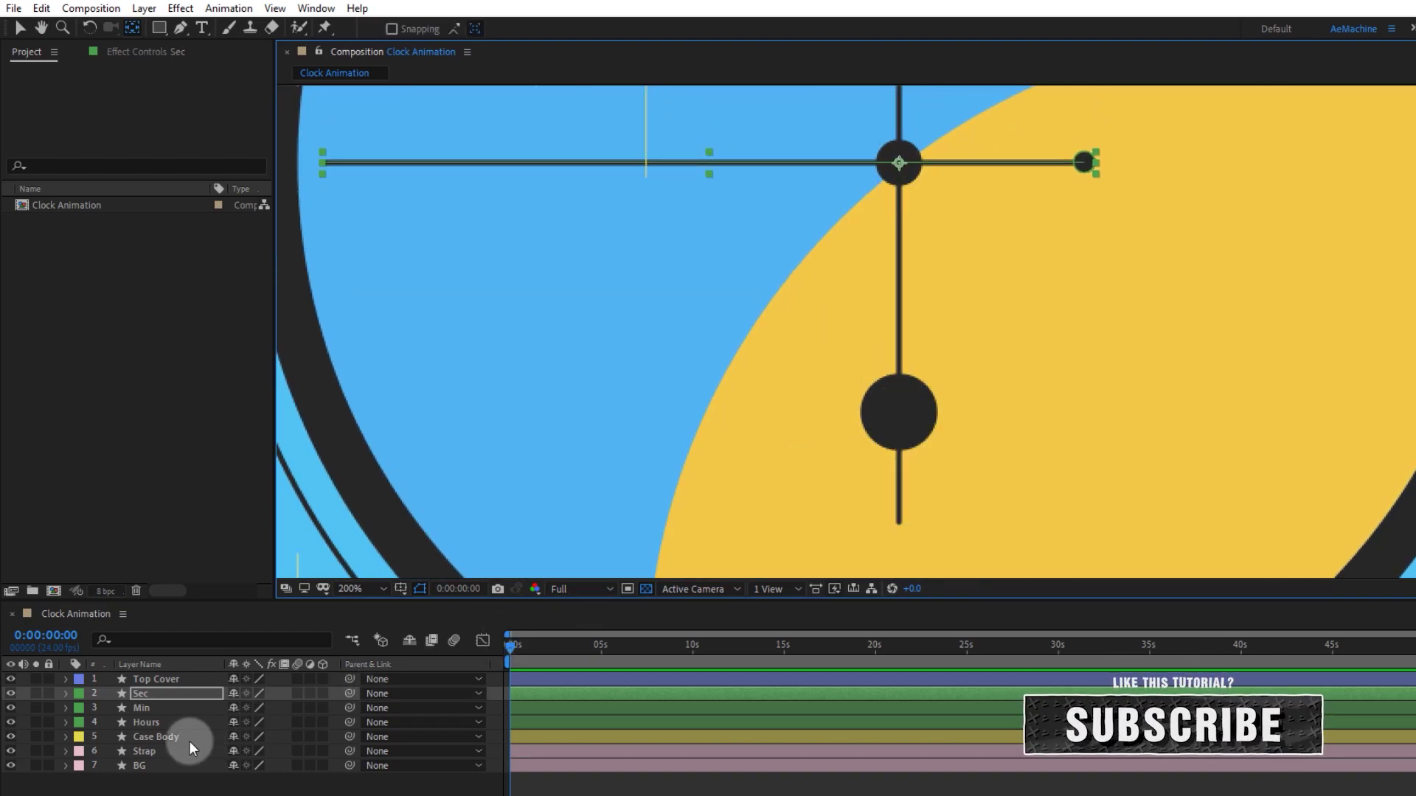
Step: Move the Hours hand's anchor to the centre, then select the Sec, Min and Hours layers together
left_click(145, 722)
left_click_drag(898, 411, 899, 162)
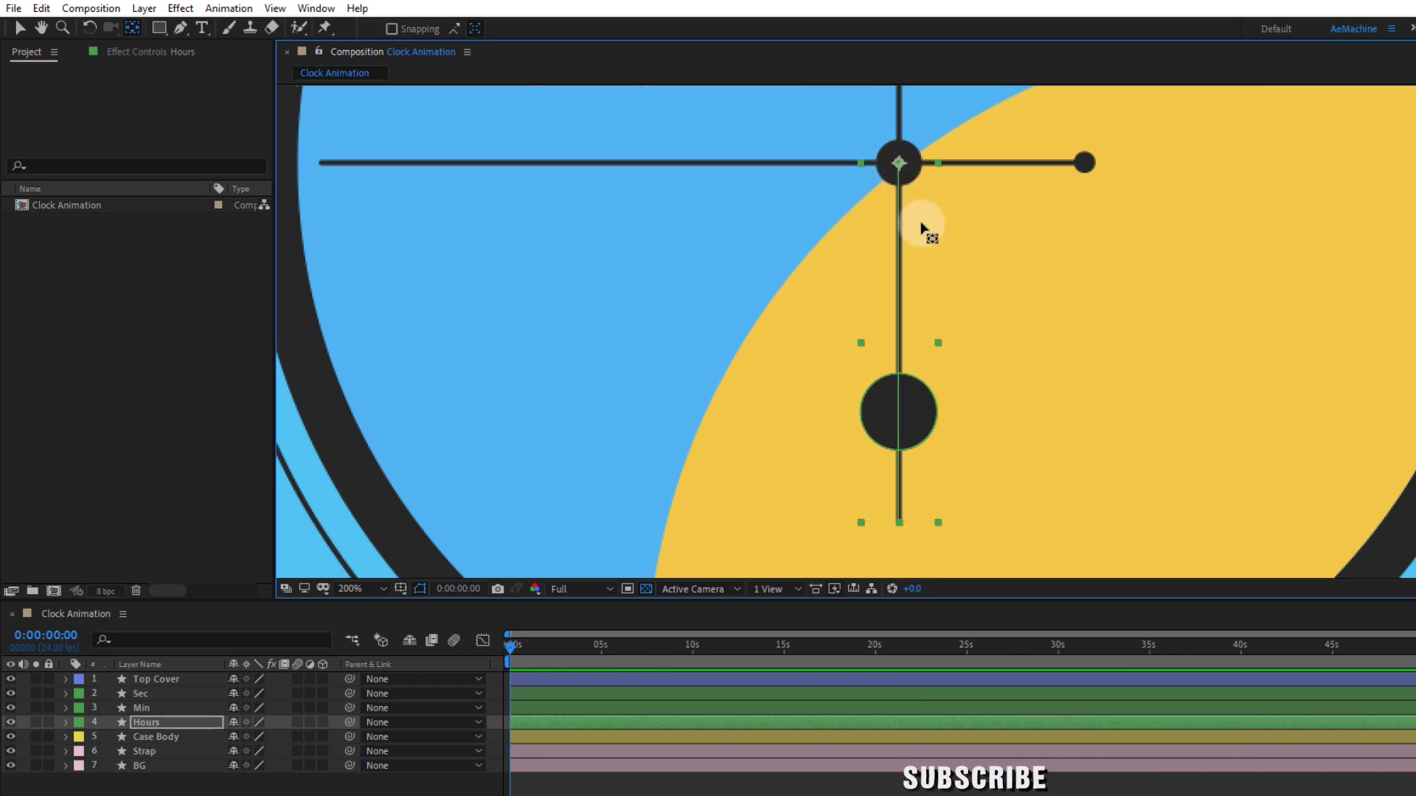
left_click(152, 723, "shift")
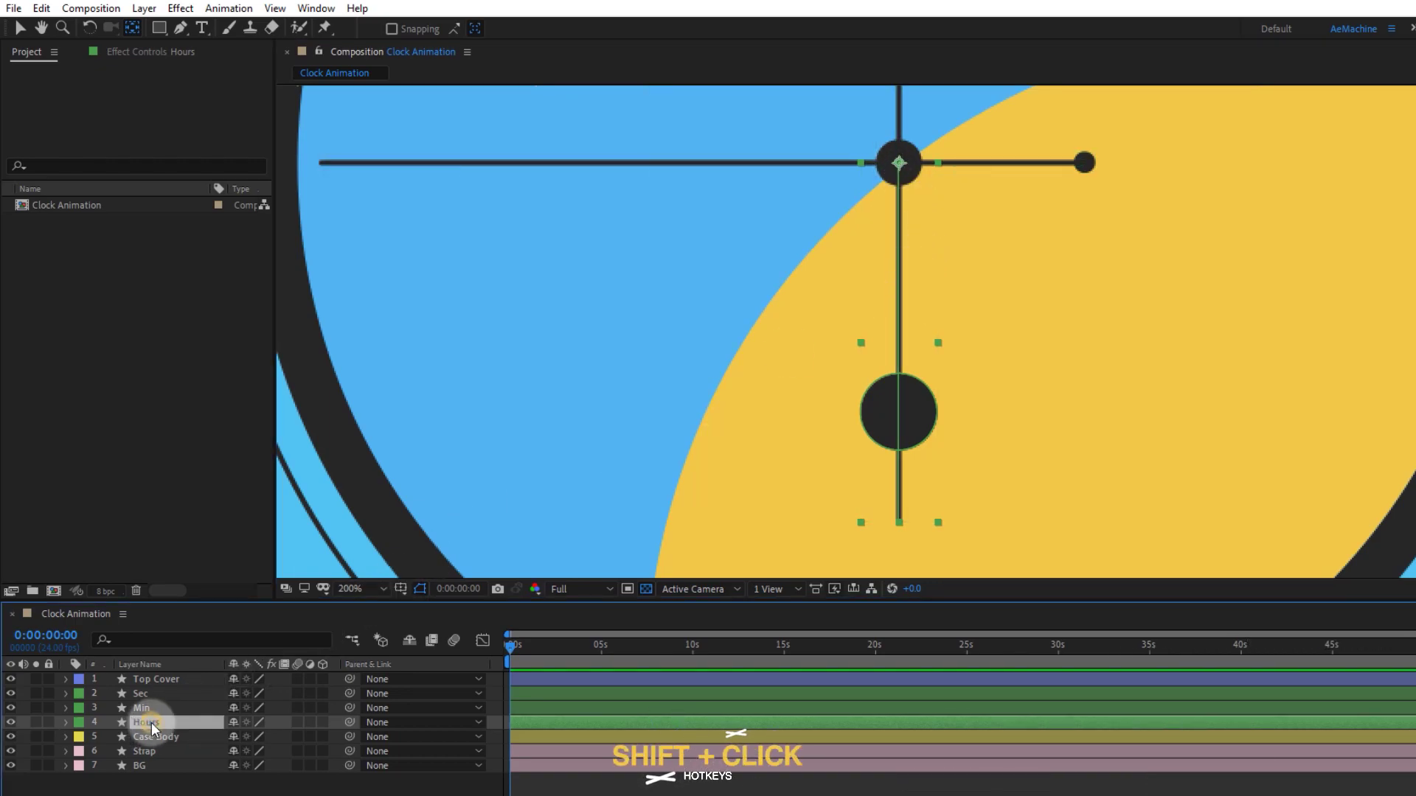
left_click(144, 693, "shift")
Step: Show the hands' Rotation, test-spin Min to -145° around the centre, then undo it back to 0°
key("r")
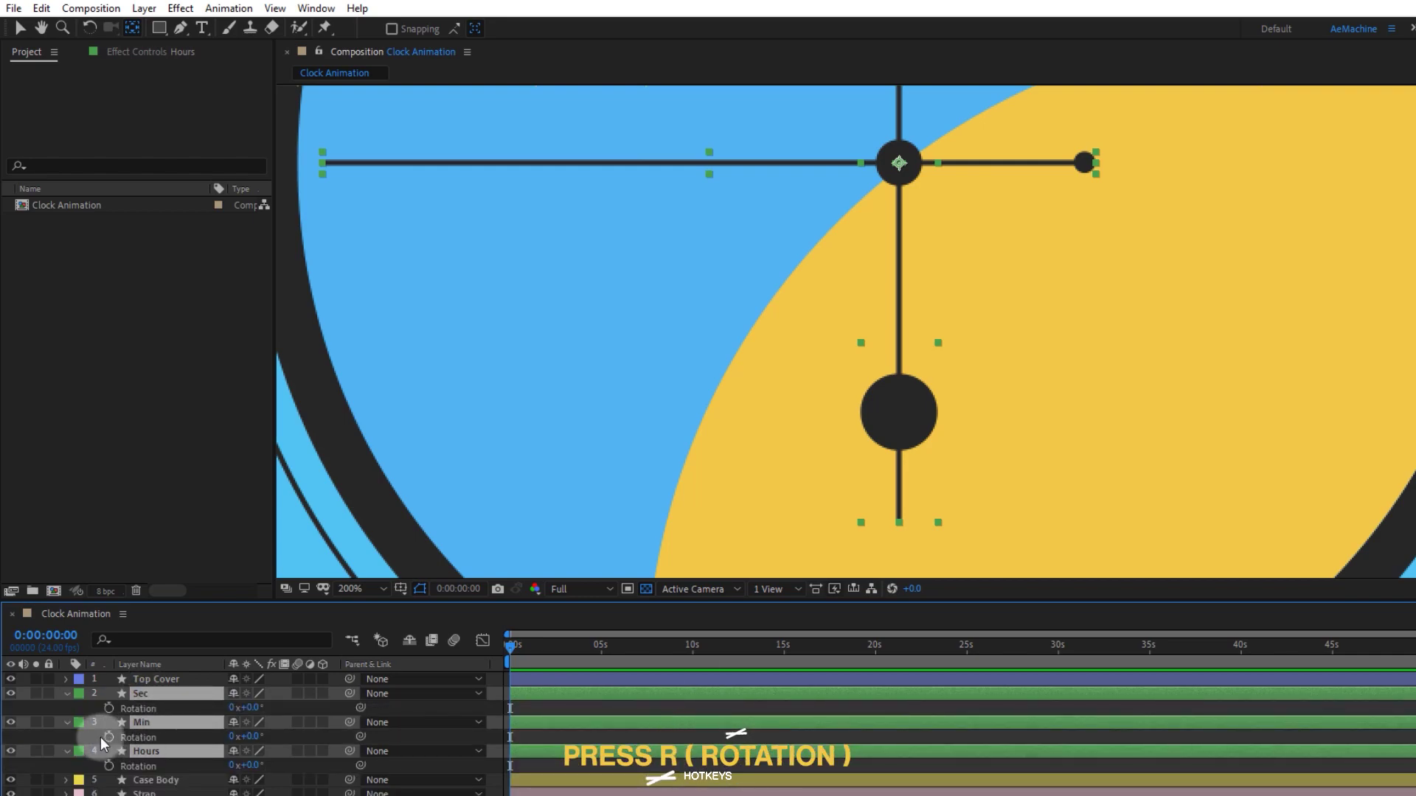
left_click(100, 737)
mouse_move(247, 737)
left_mouse_down()
mouse_move(266, 743)
mouse_move(146, 763)
mouse_move(144, 746)
left_mouse_up()
left_click(140, 722)
key("comma")
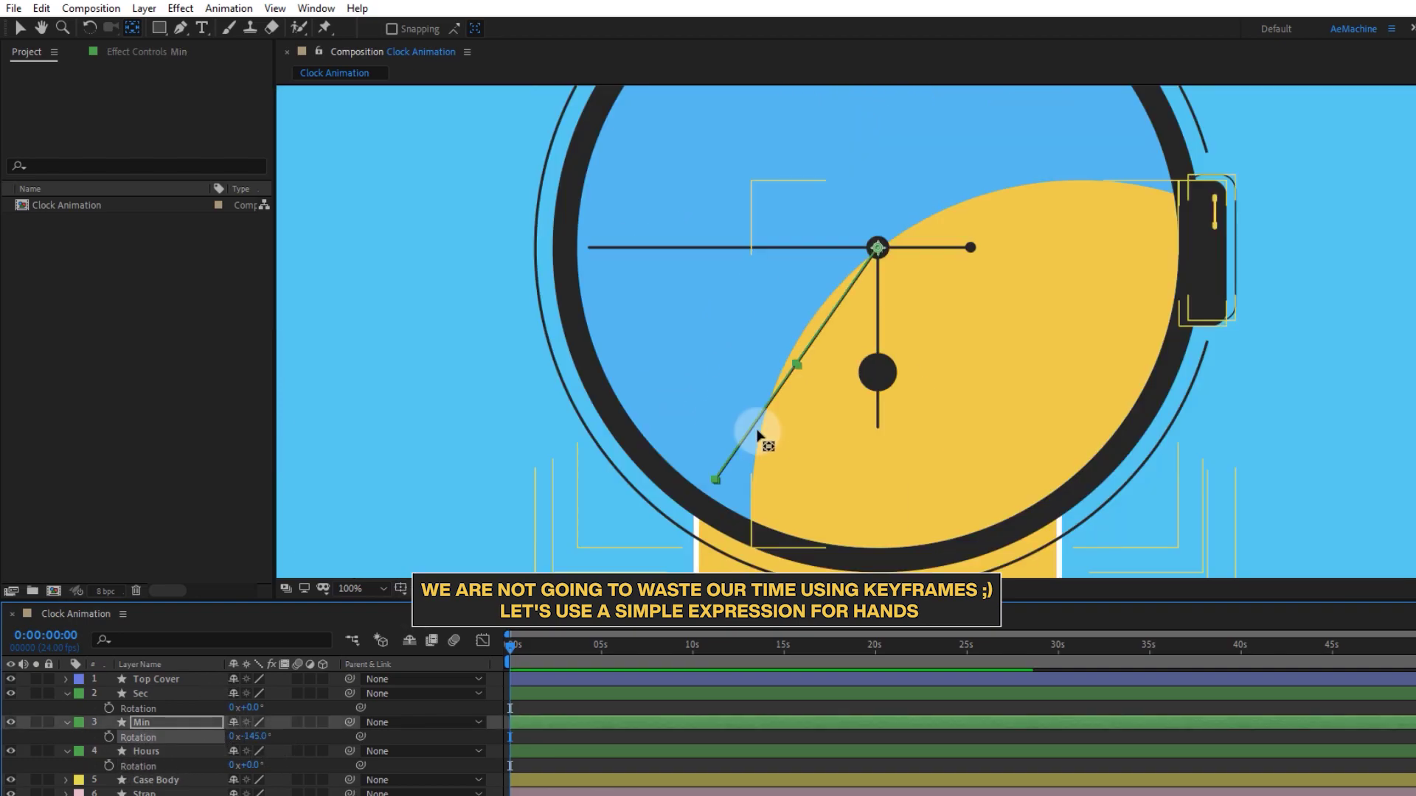
key("ctrl+z")
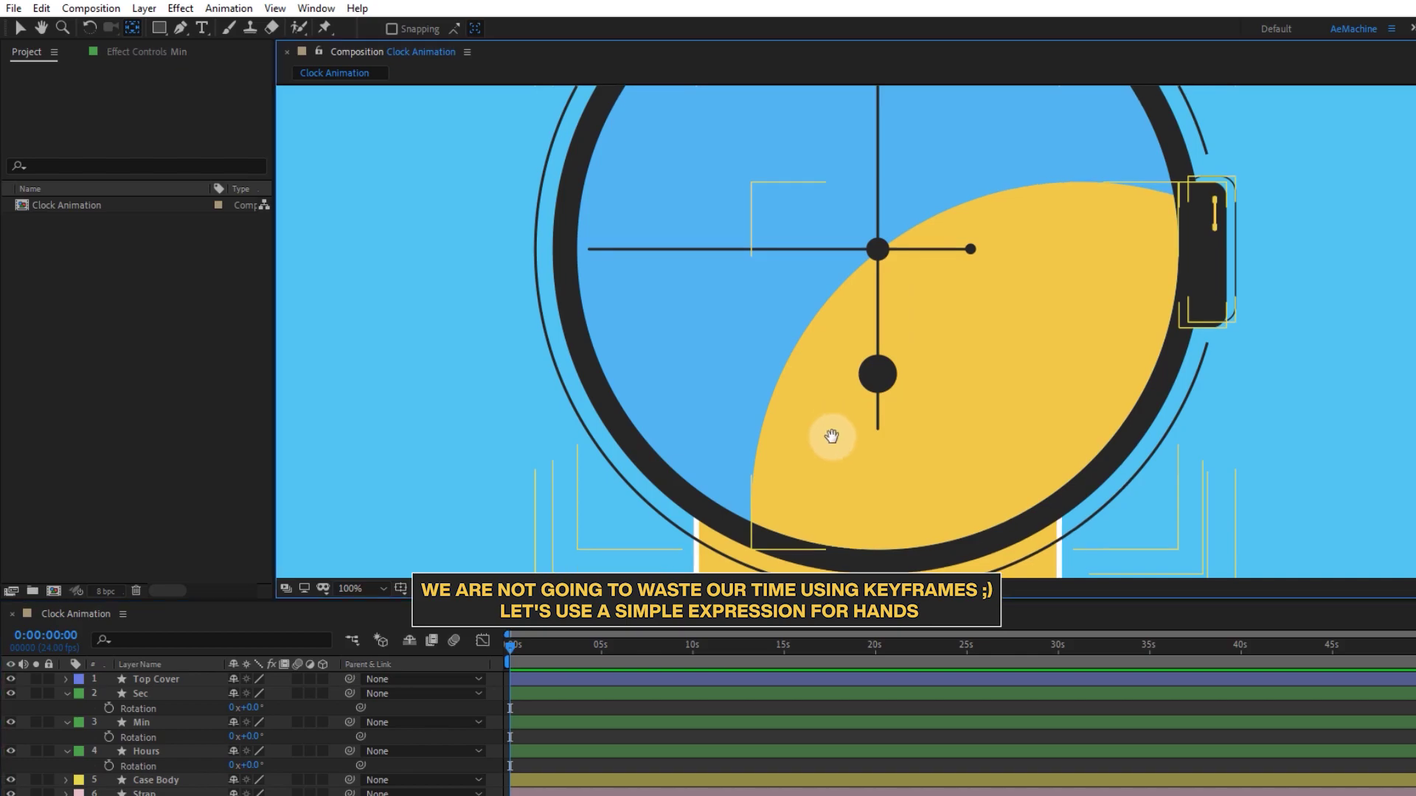
scroll(812, 487, "down", 2)
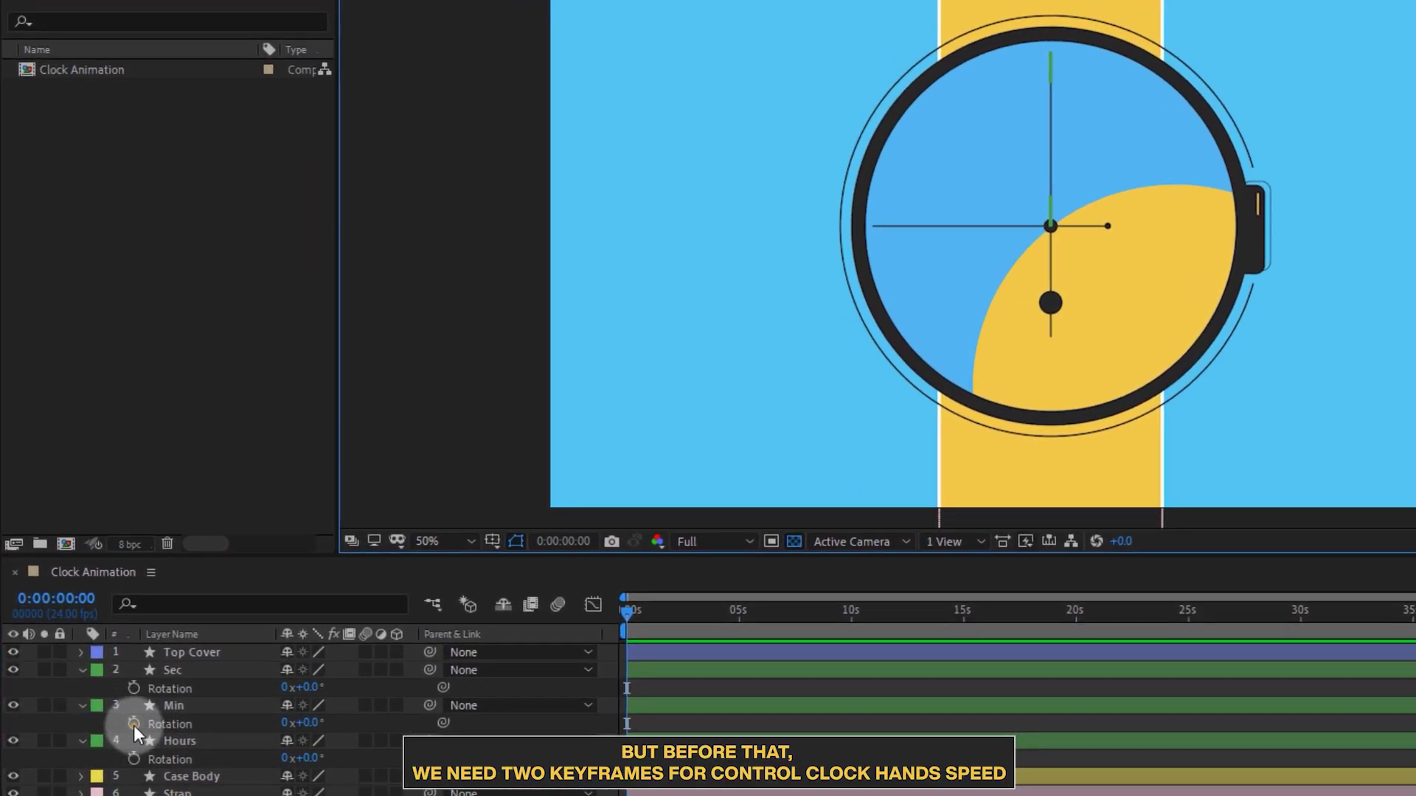
Step: Keyframe Min's Rotation from 0° at 0s to 1x+0.0° at 0:00:59:23, then preview it
left_click(134, 724)
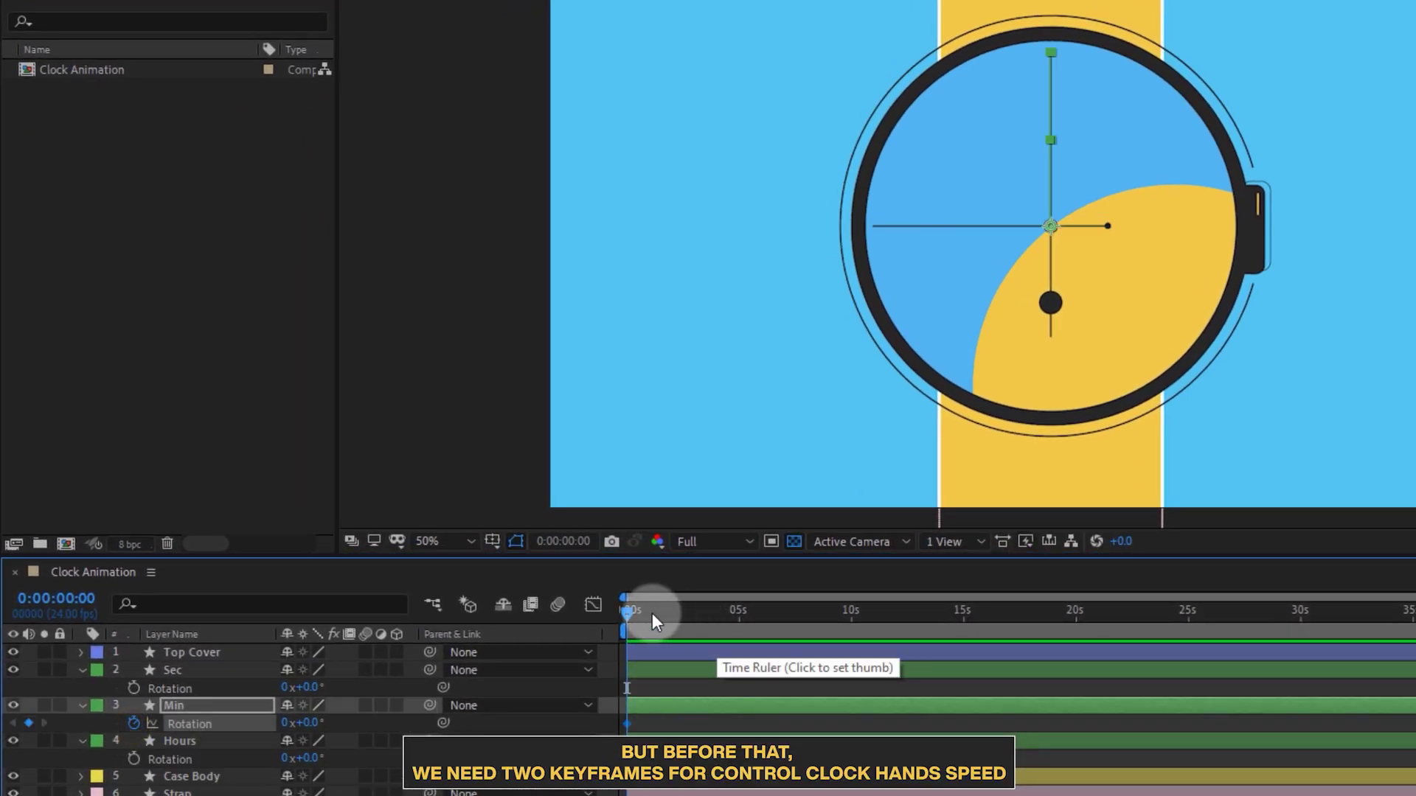
left_click_drag(652, 612, 1412, 643)
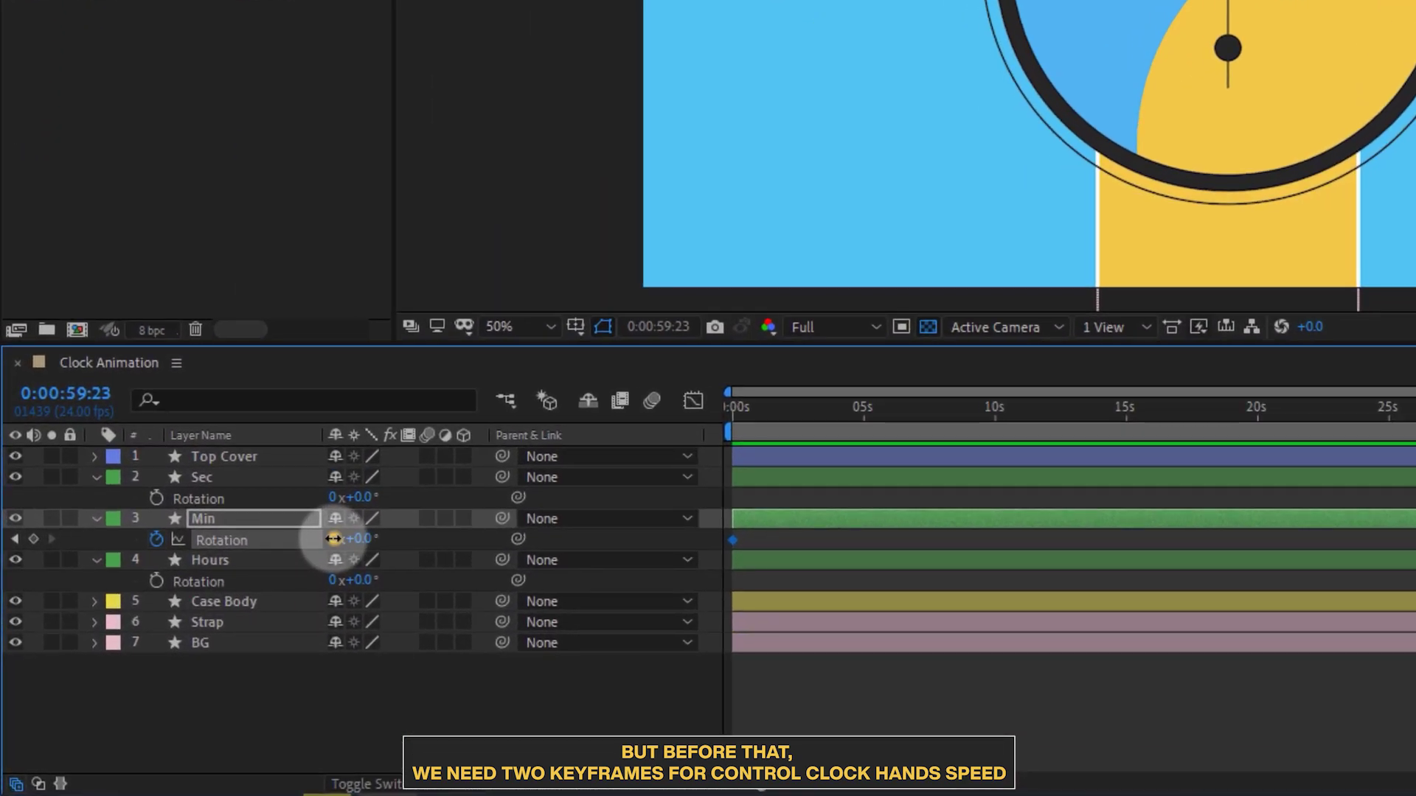
left_click(269, 590)
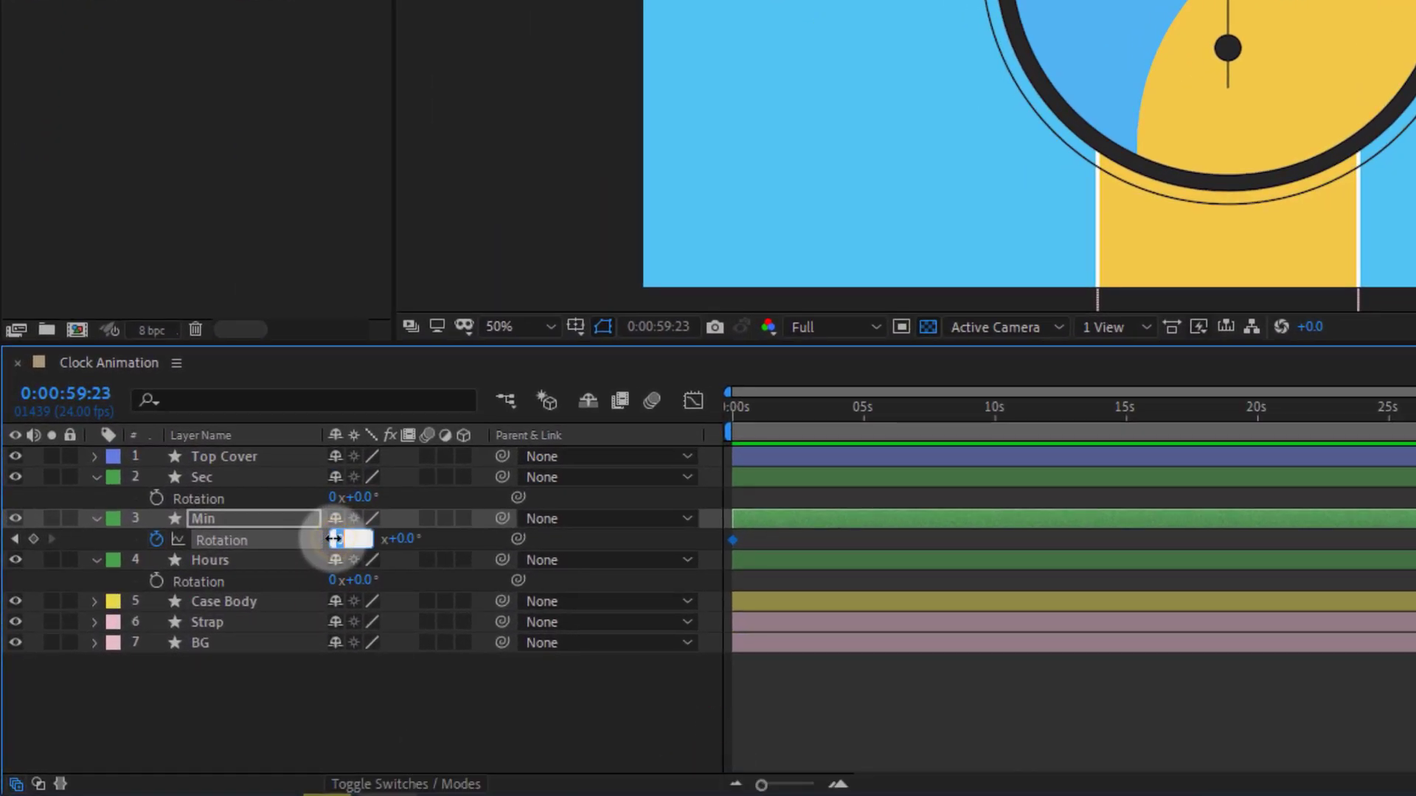
key("Return")
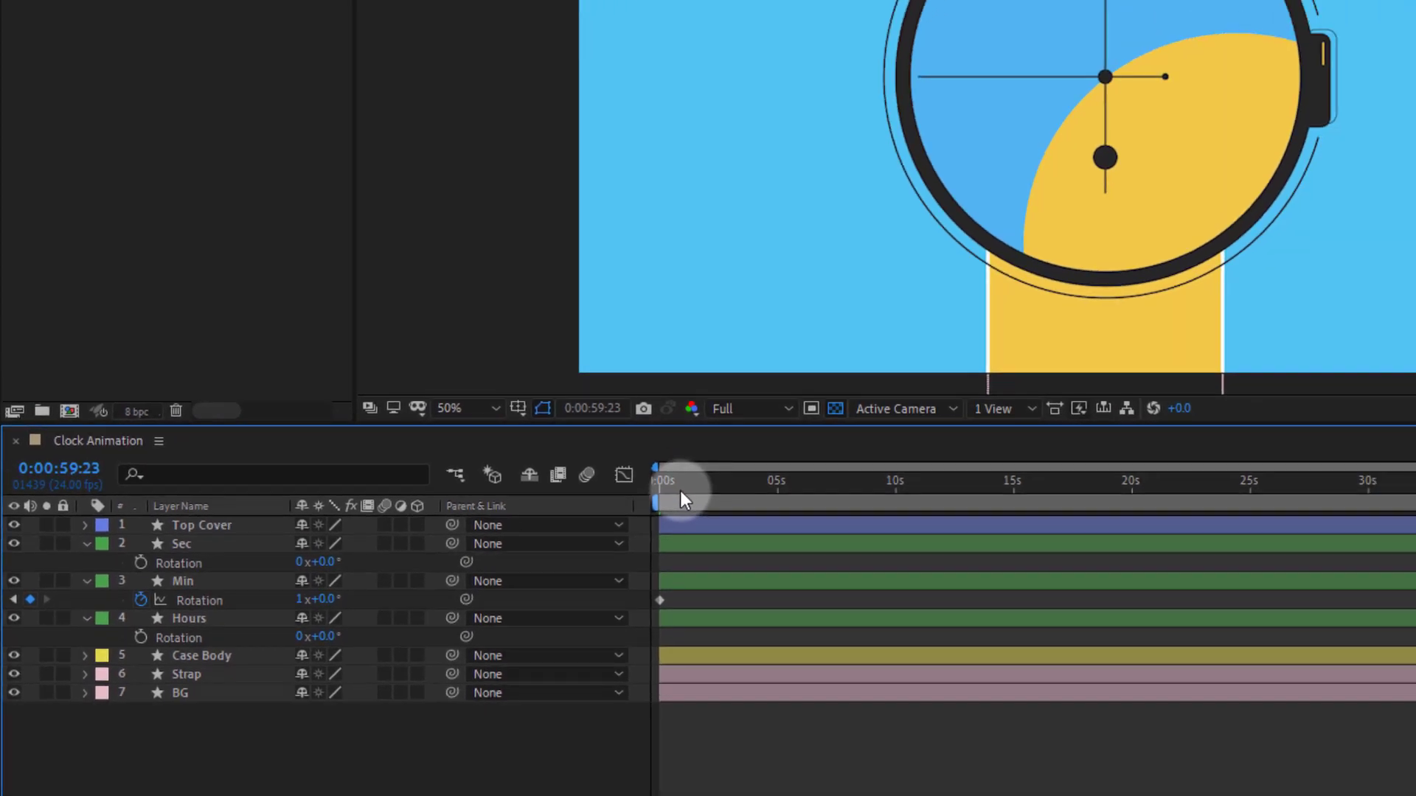
left_click(752, 413)
key("space")
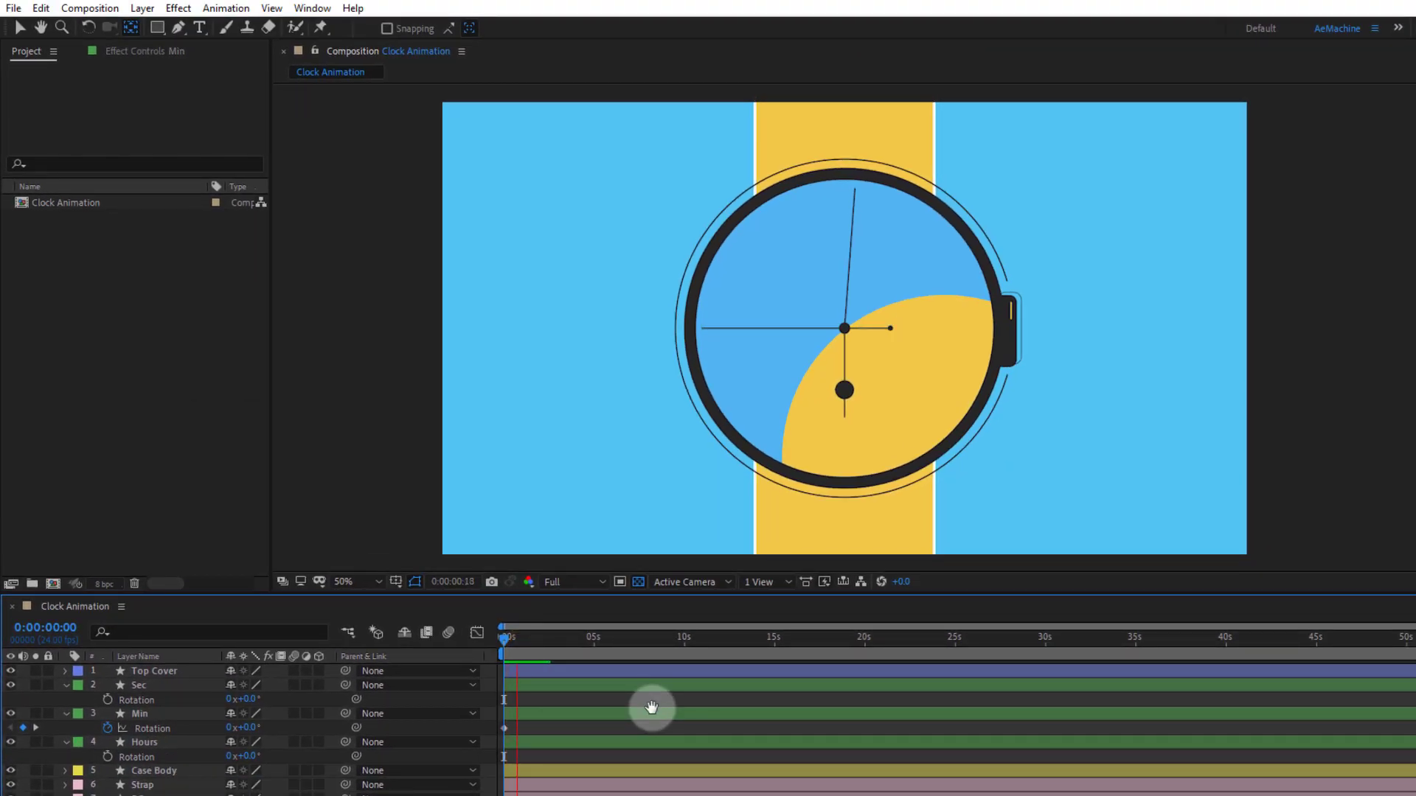
mouse_move(551, 647)
left_mouse_down()
mouse_move(625, 646)
mouse_move(637, 684)
left_mouse_up()
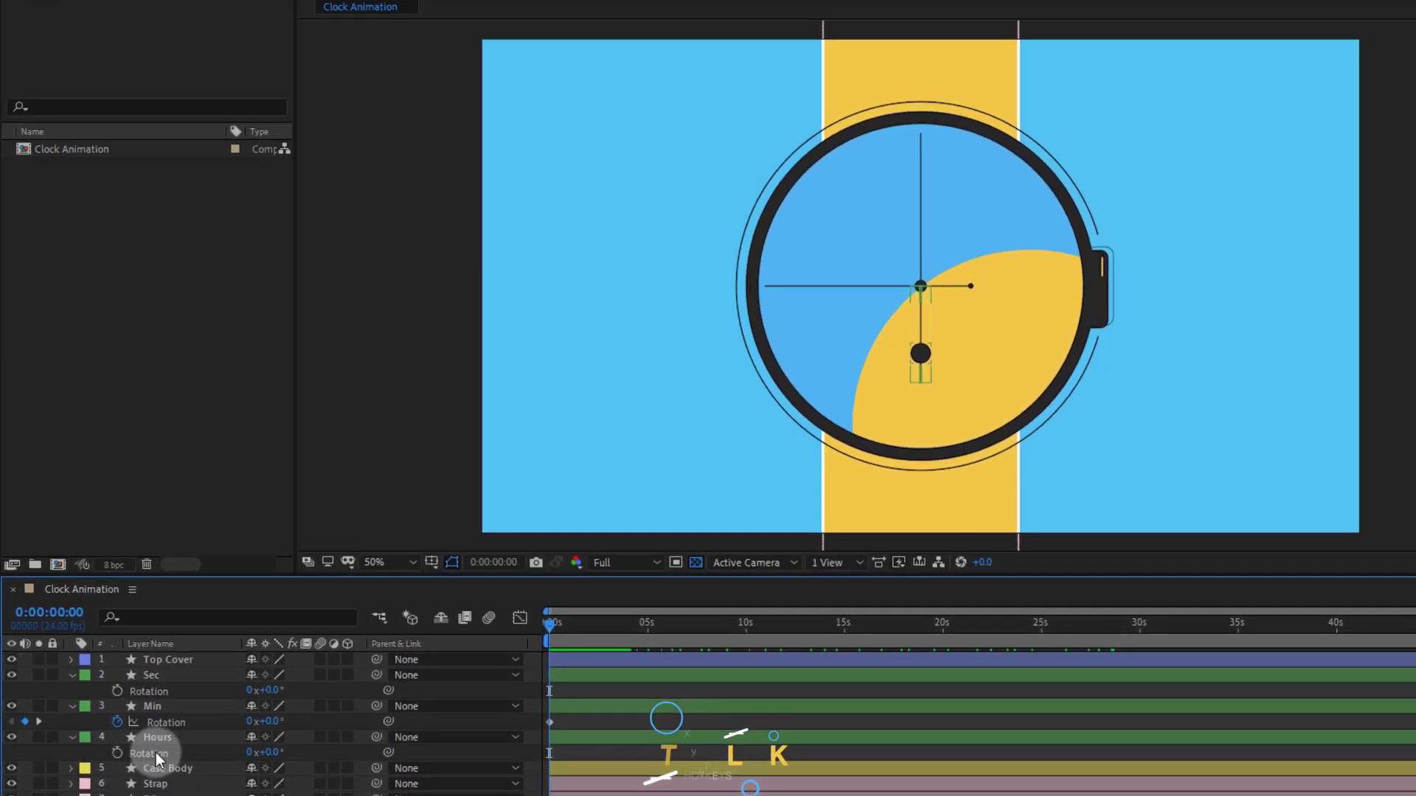
Step: Give Hours' Rotation the expression thisComp.layer("Min").transform.rotation/12
left_click(134, 757)
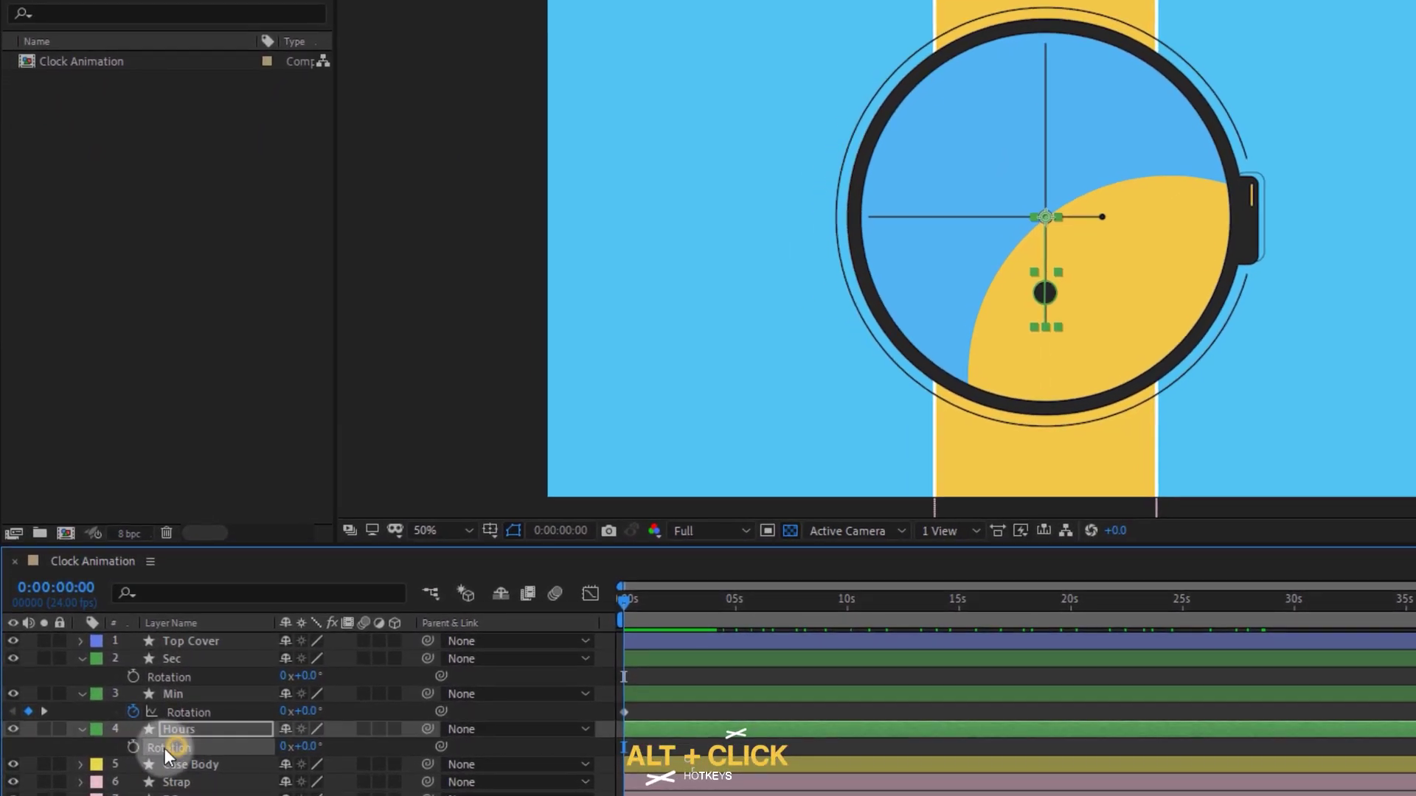
left_click(135, 749, "alt")
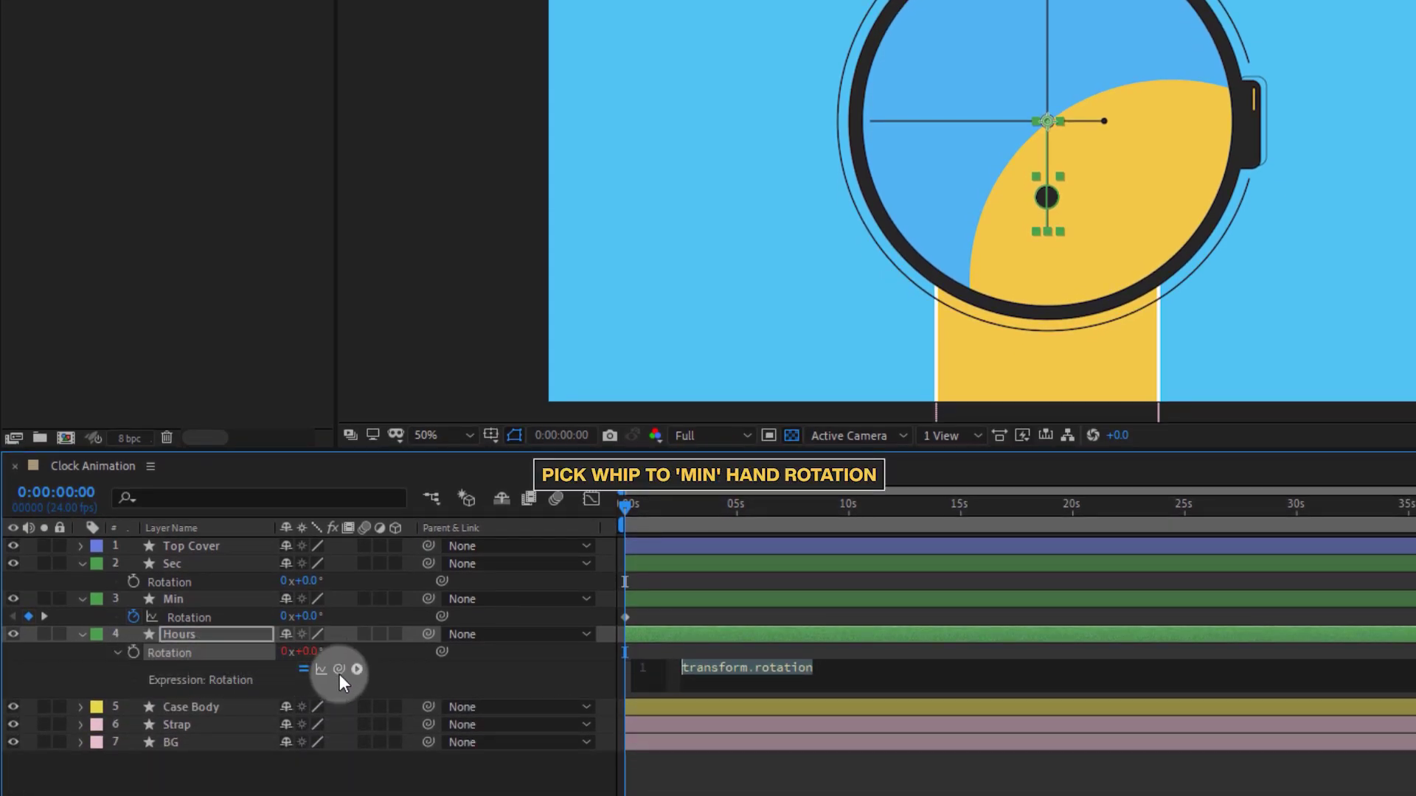
left_click_drag(339, 674, 197, 621)
left_click(981, 666)
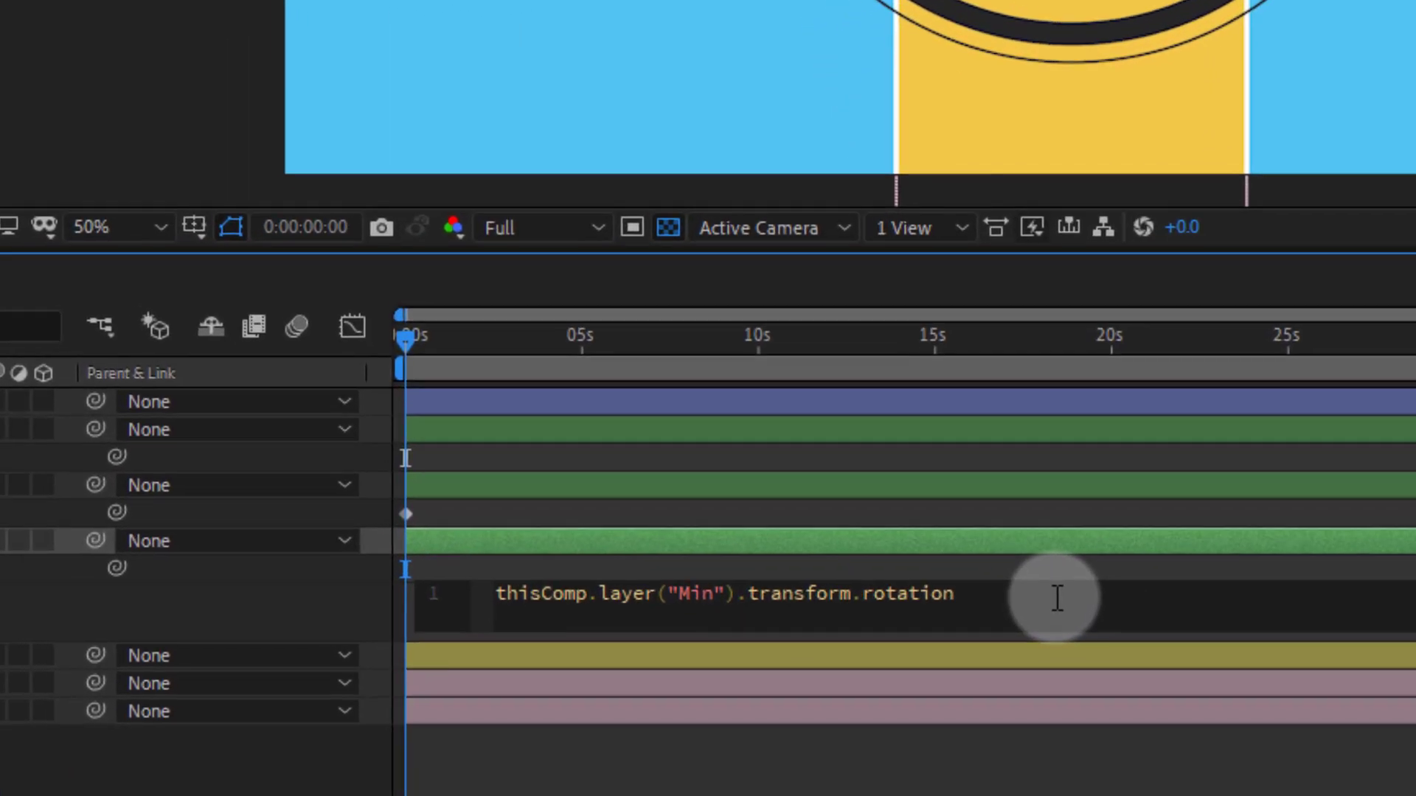
type("/12")
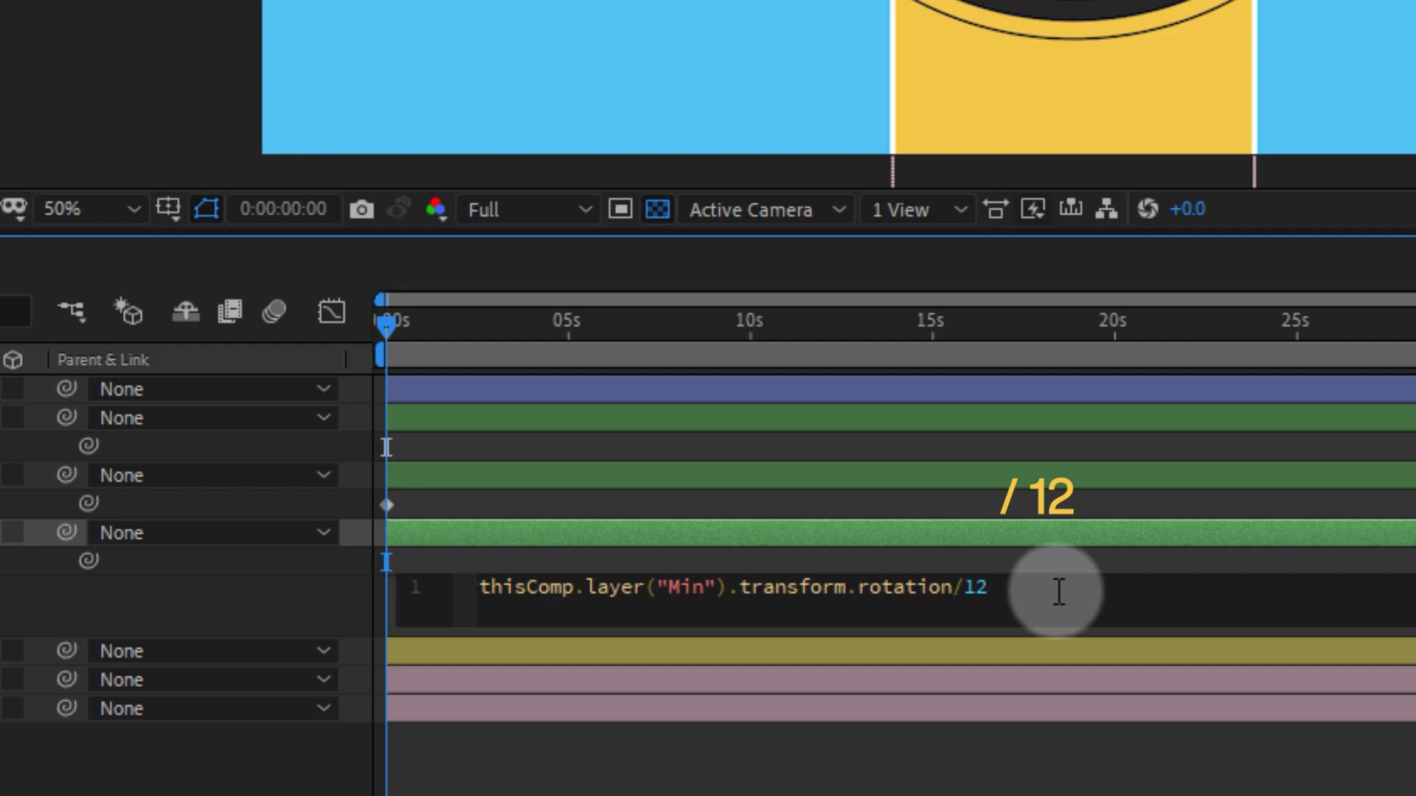
left_click(324, 560)
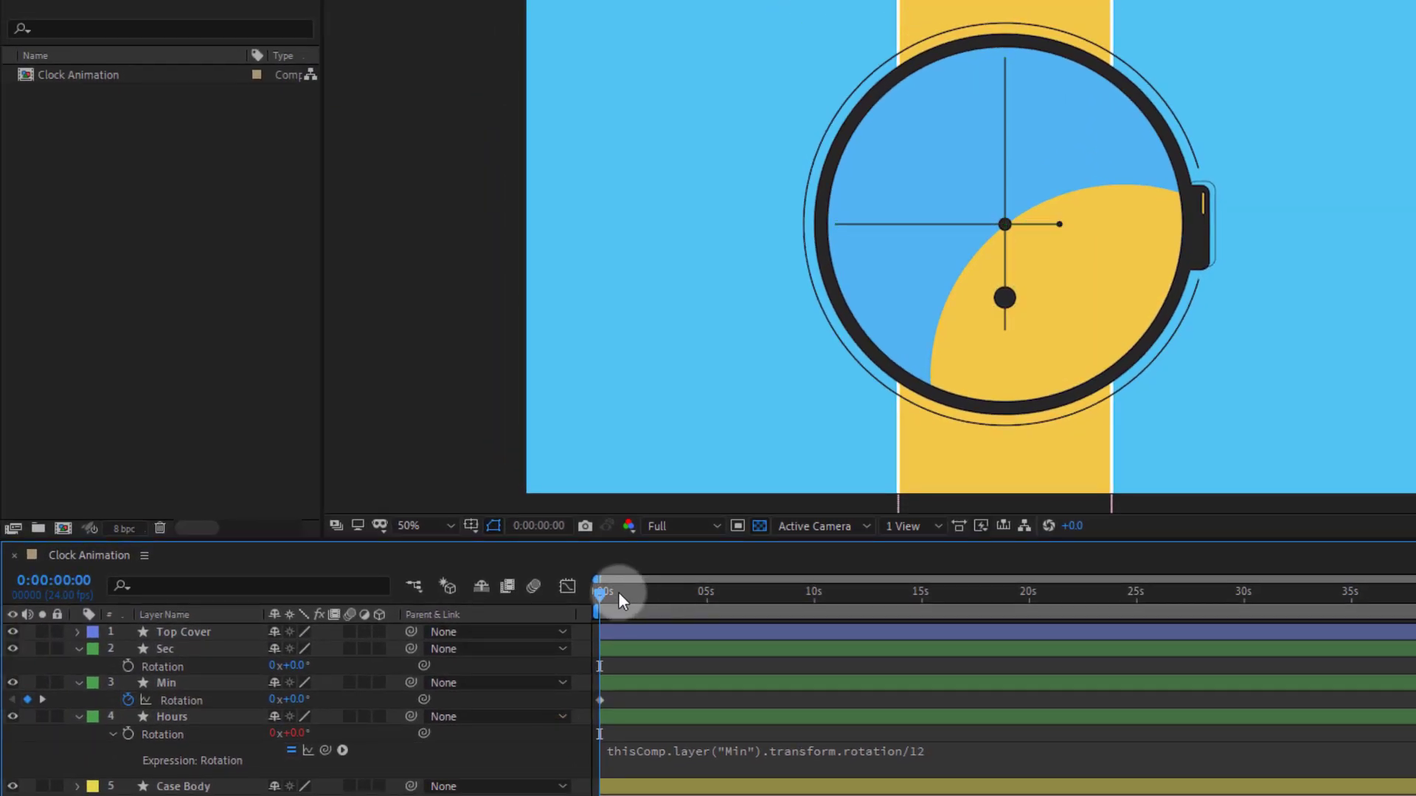
Step: Scrub the timeline between about 11 and 28 seconds to check the hands turning
left_click_drag(618, 591, 858, 634)
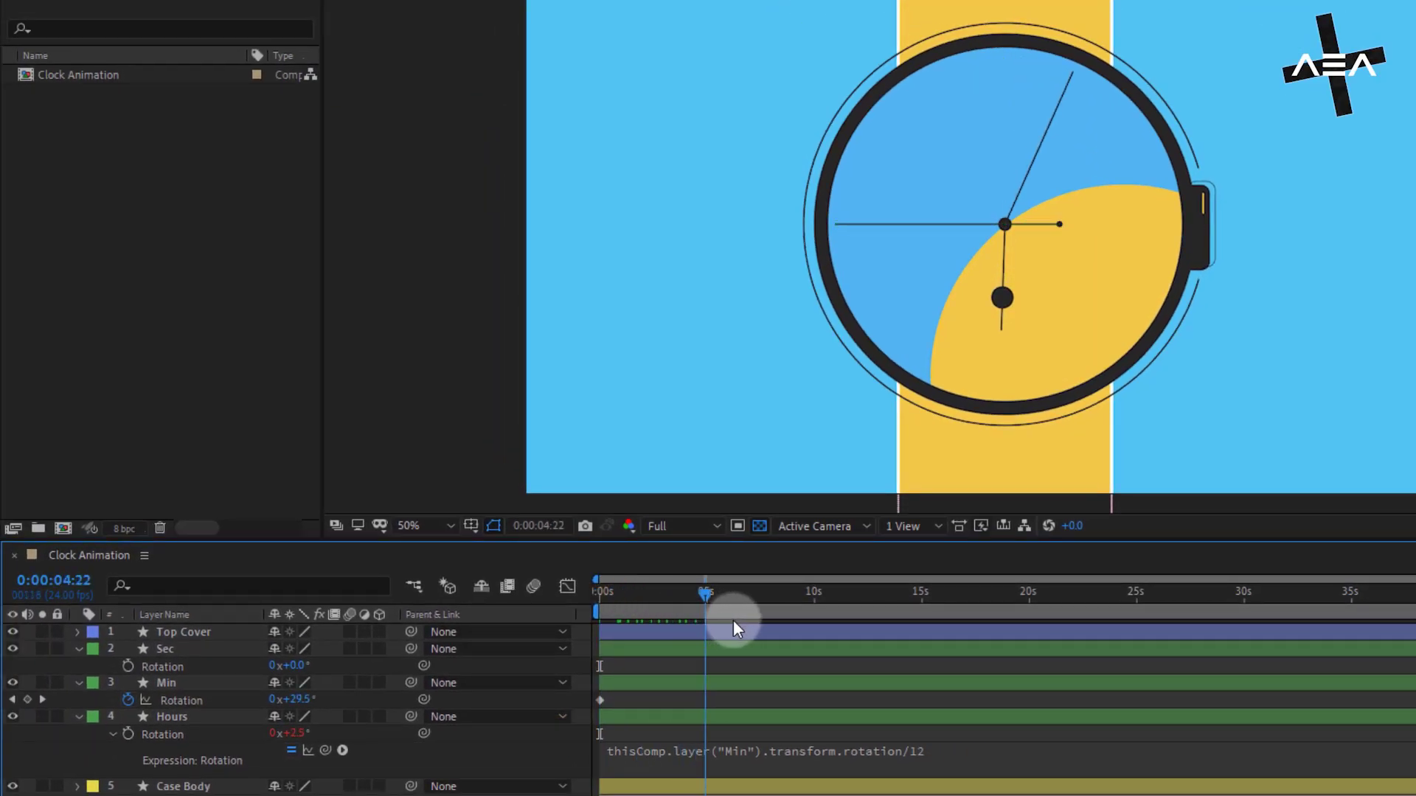
left_click(1221, 609)
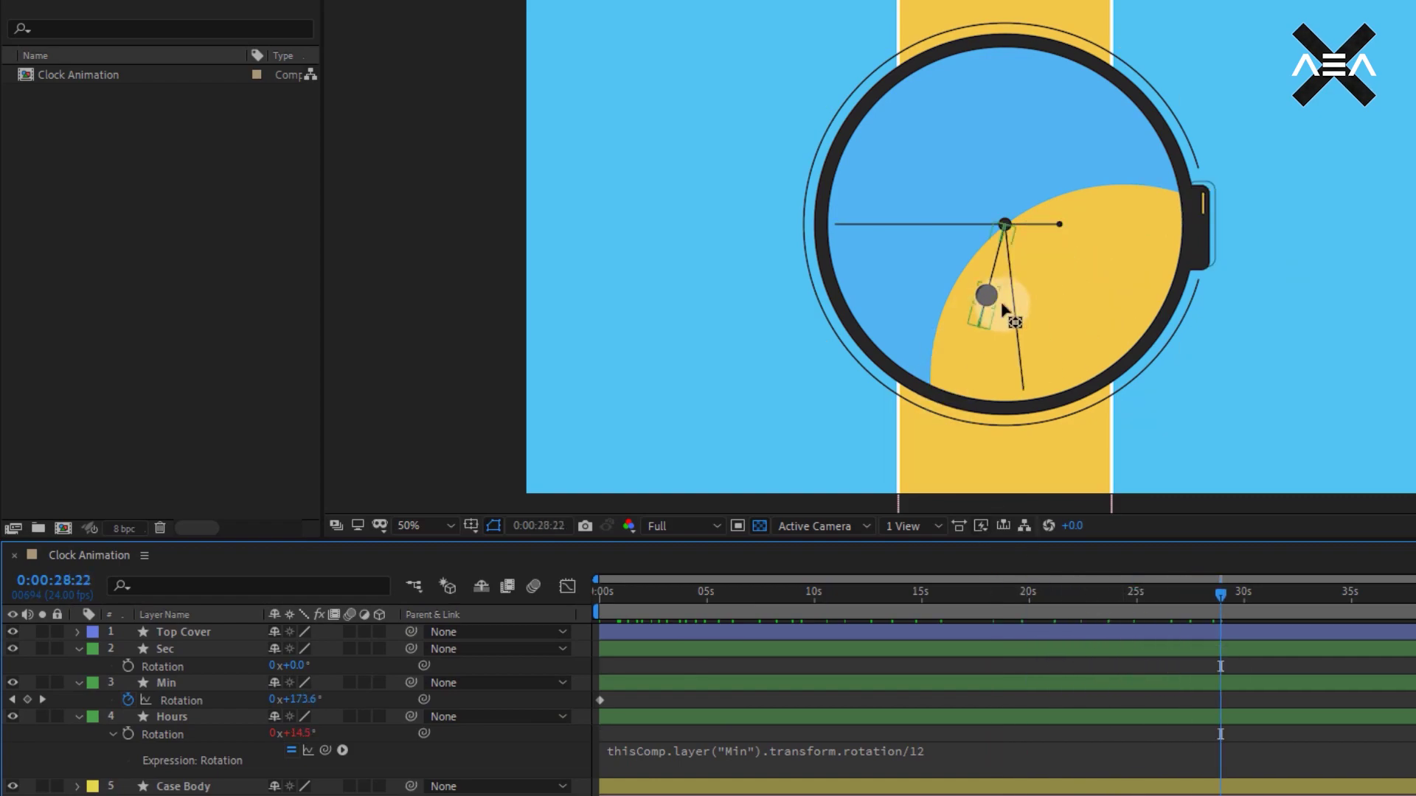
left_click_drag(1064, 622, 784, 639)
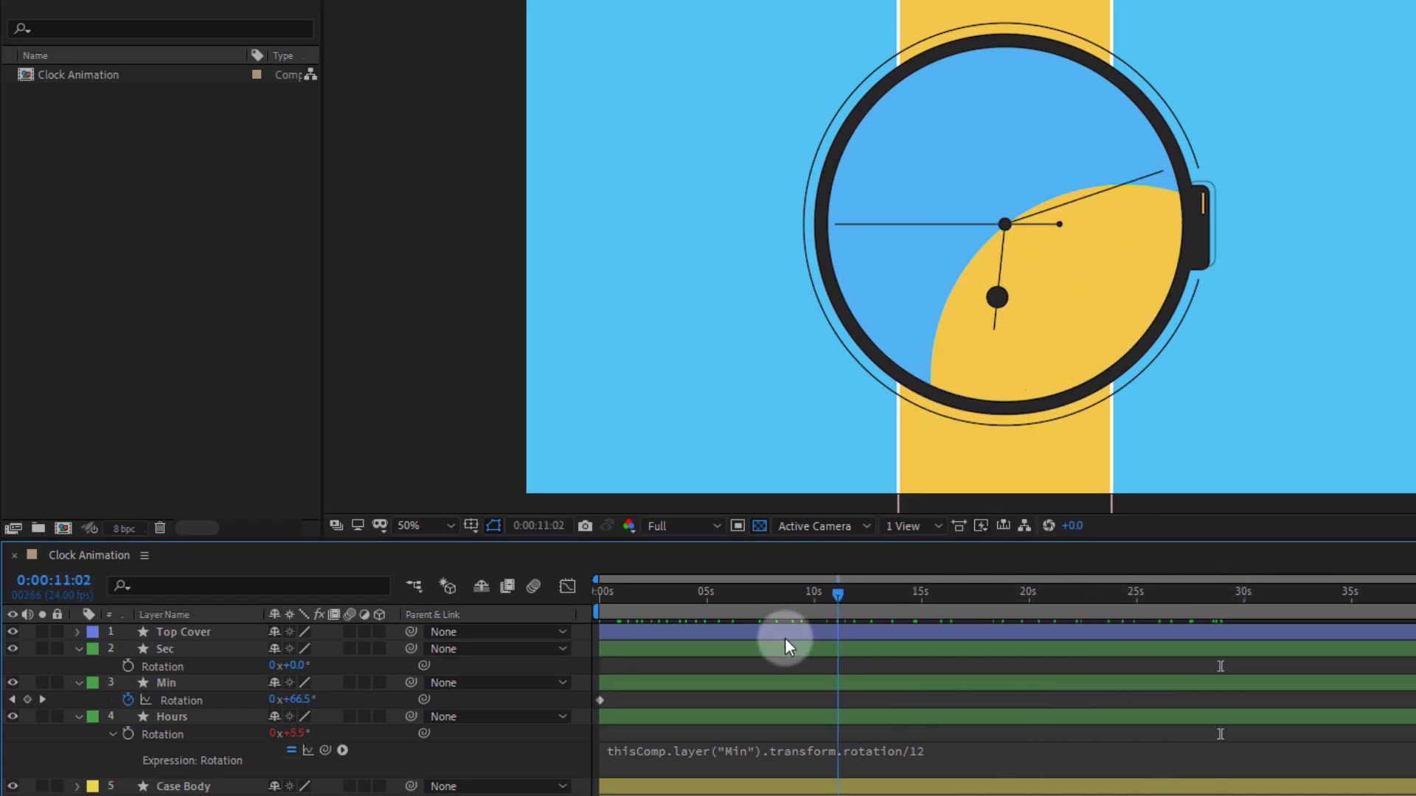
Step: Give Sec's Rotation the expression thisComp.layer("Min").transform.rotation*60
left_click(126, 666, "alt")
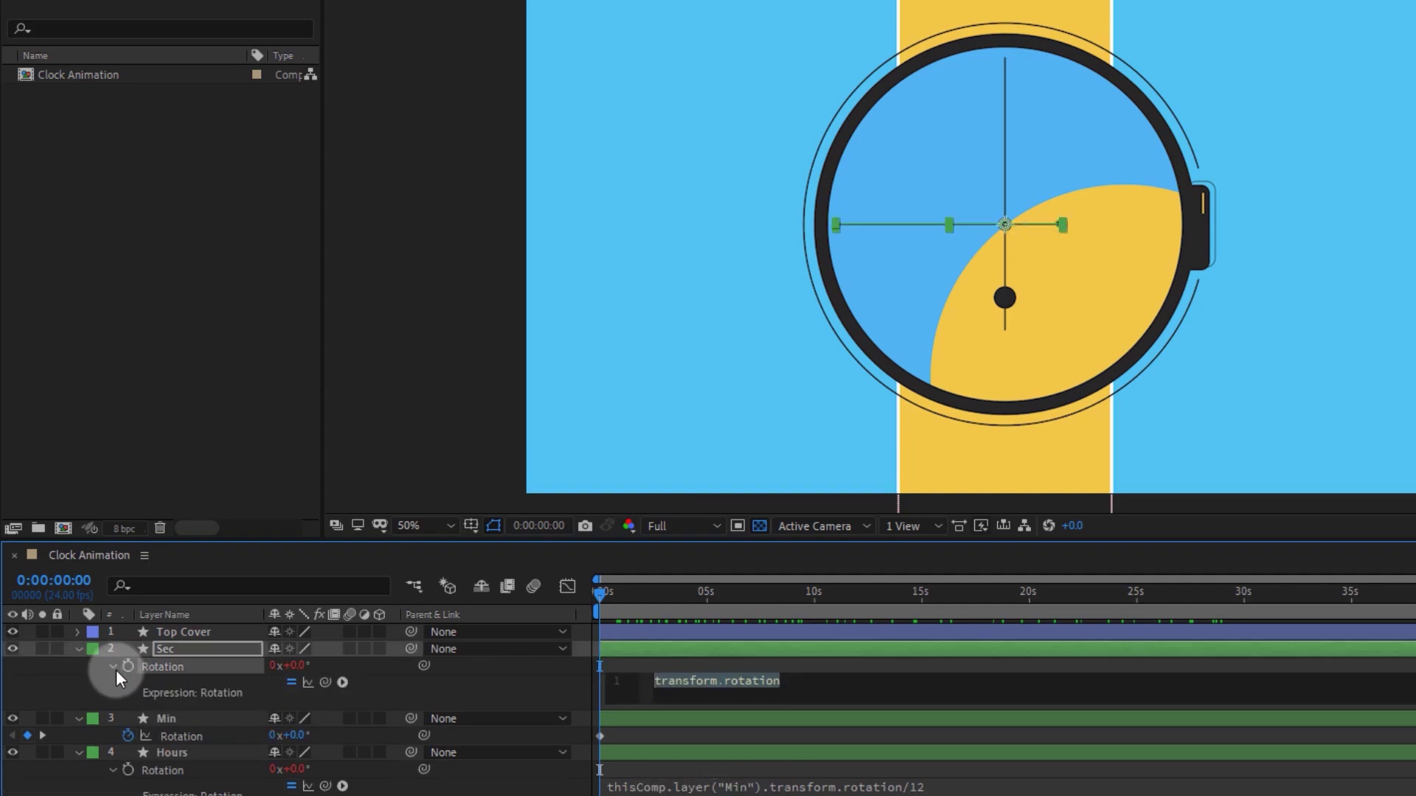
left_click_drag(326, 682, 183, 741)
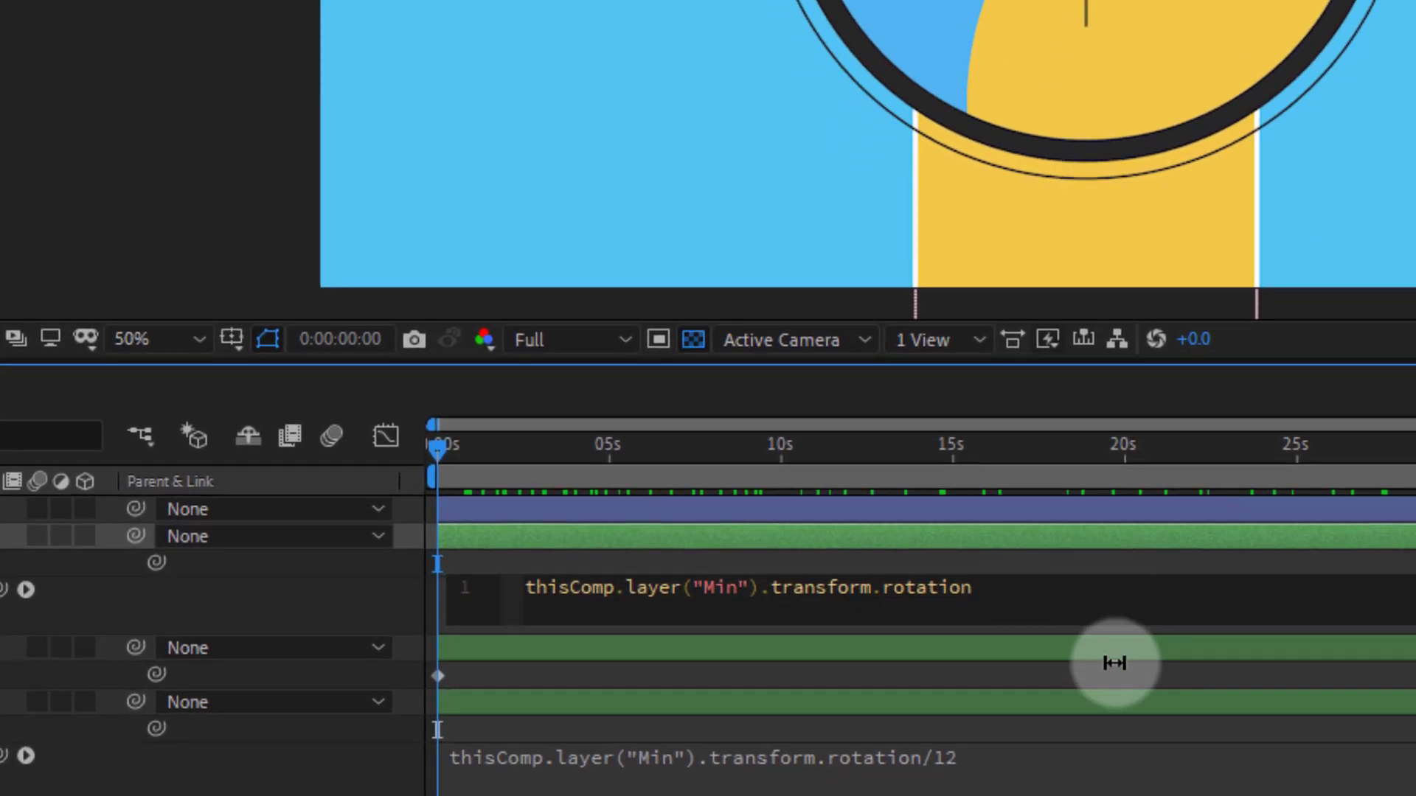
type("*")
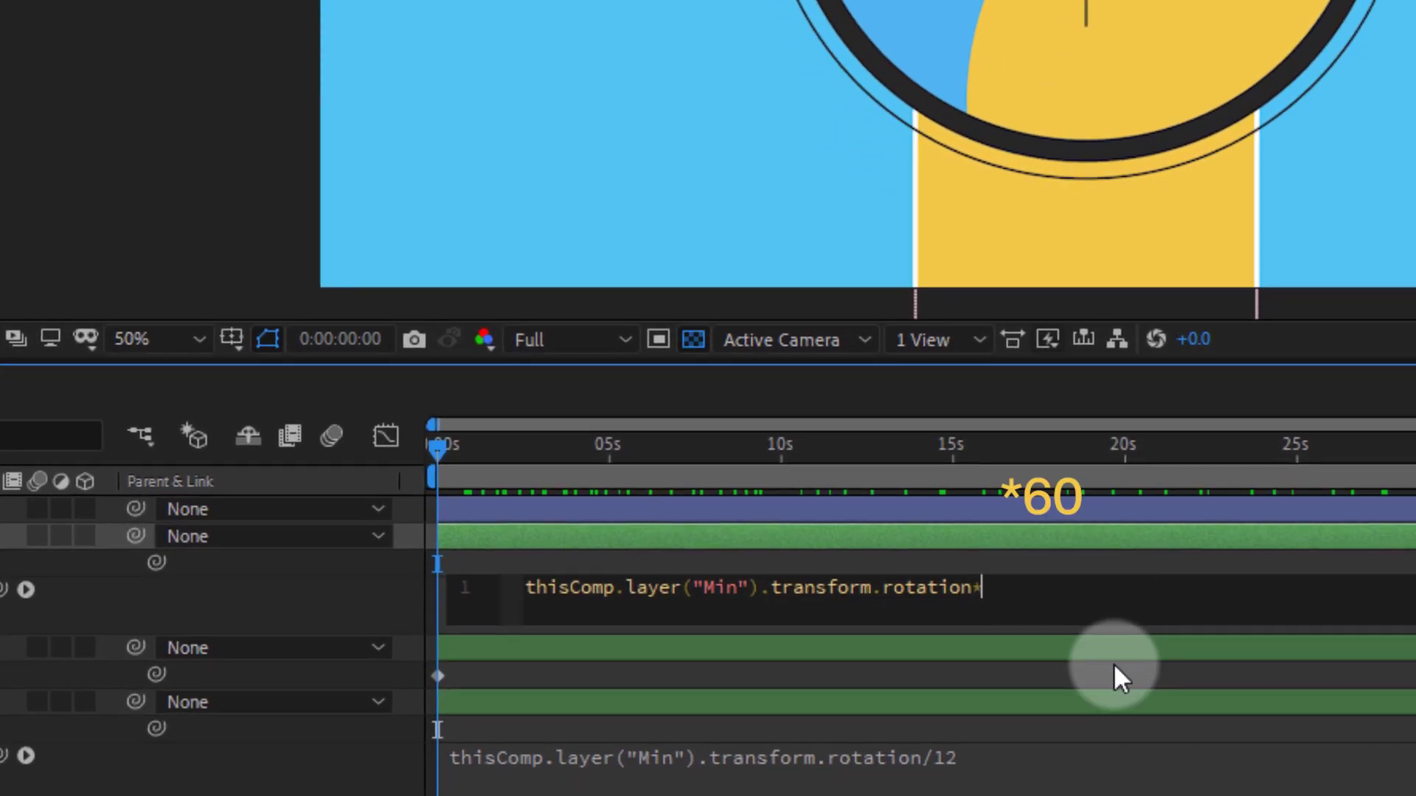
type("60")
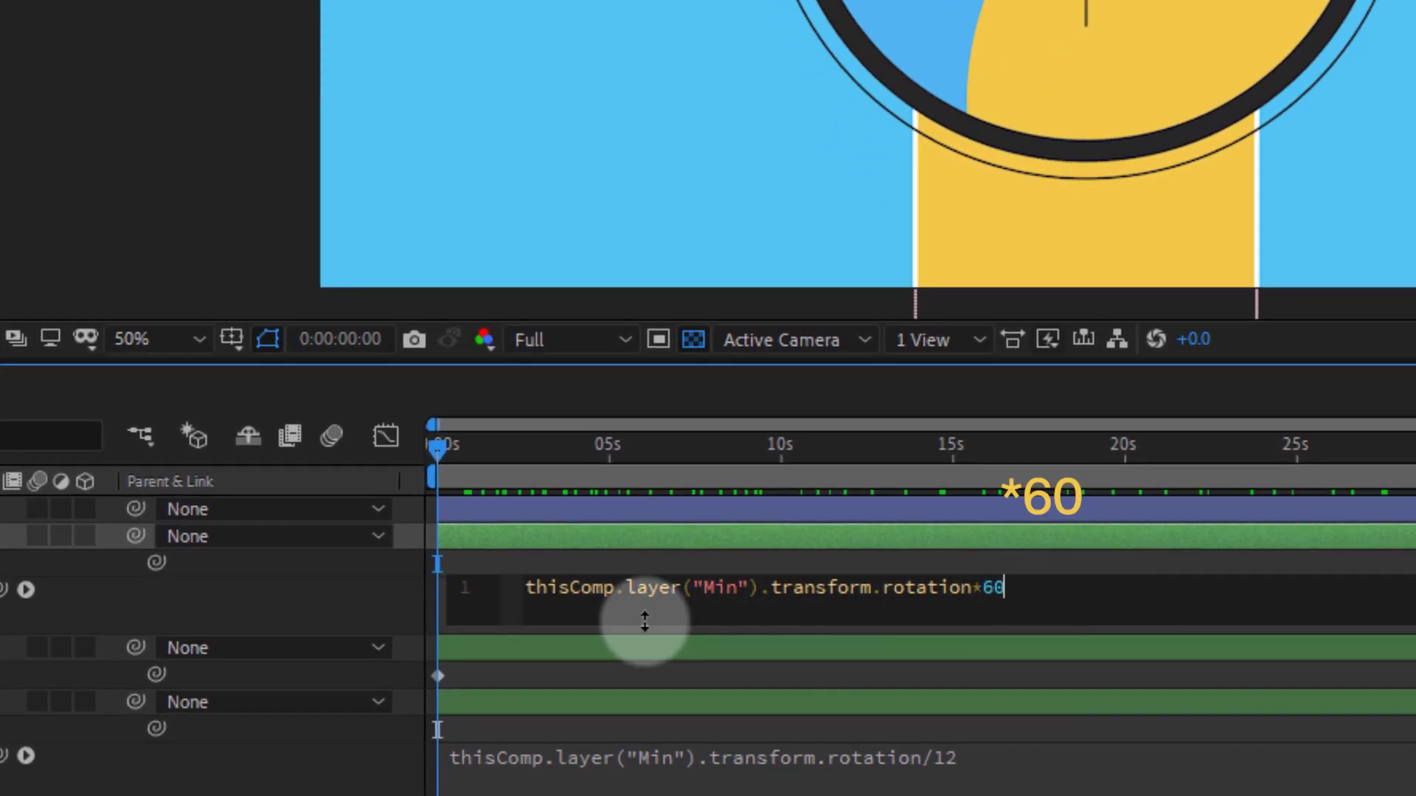
left_click(357, 585)
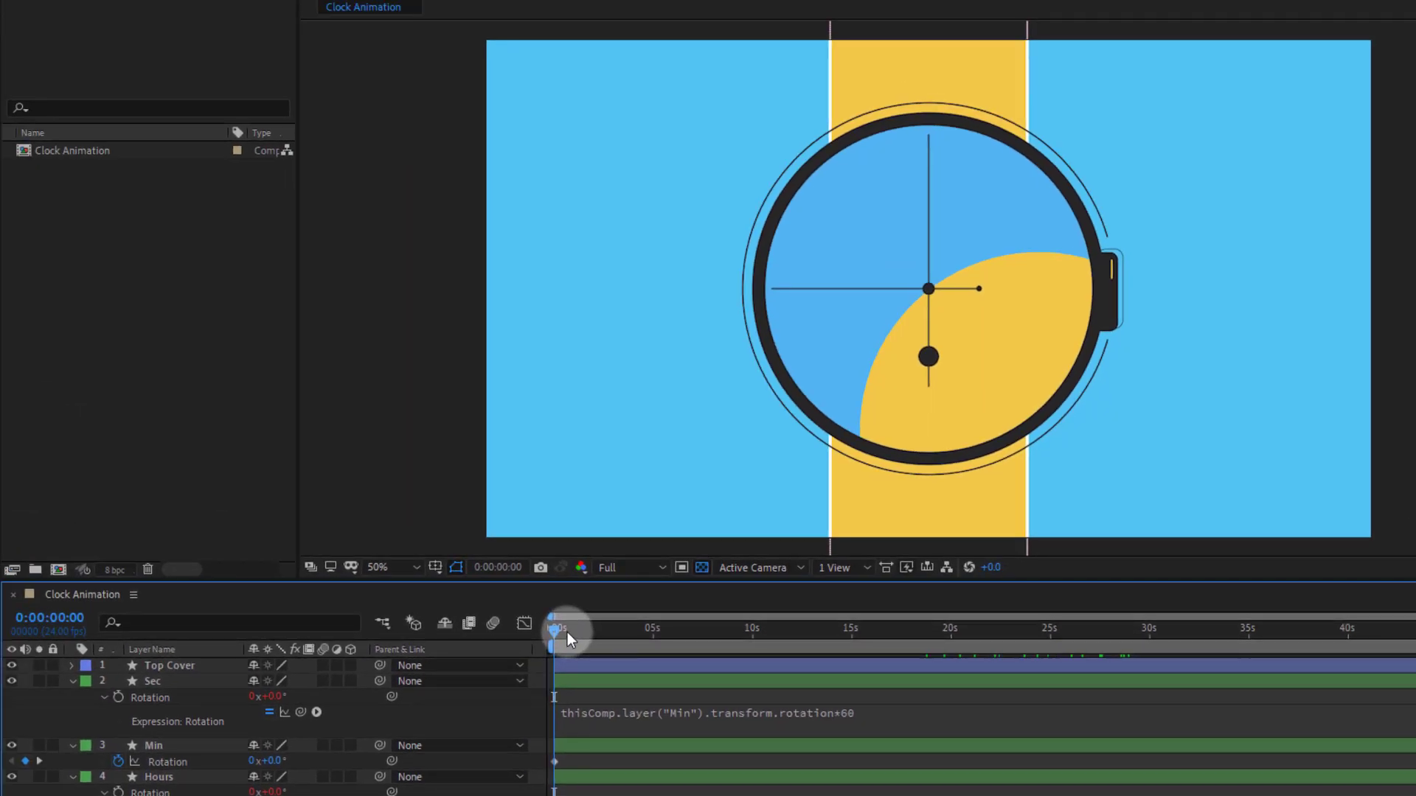
Step: Preview the animation, then drag Min's last Rotation keyframe from 0:00:59:23 to about 45 seconds
key("space")
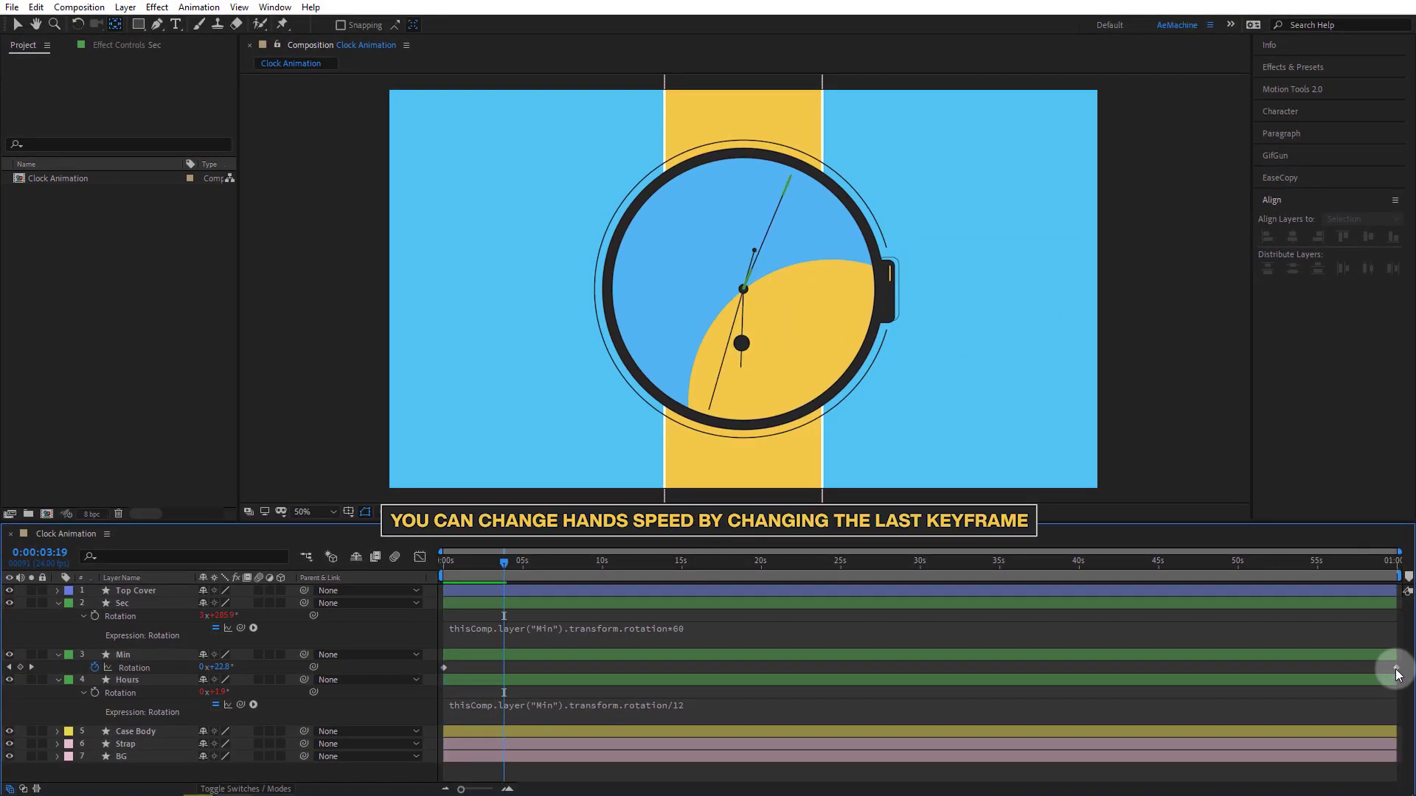
left_click_drag(1396, 667, 1355, 667)
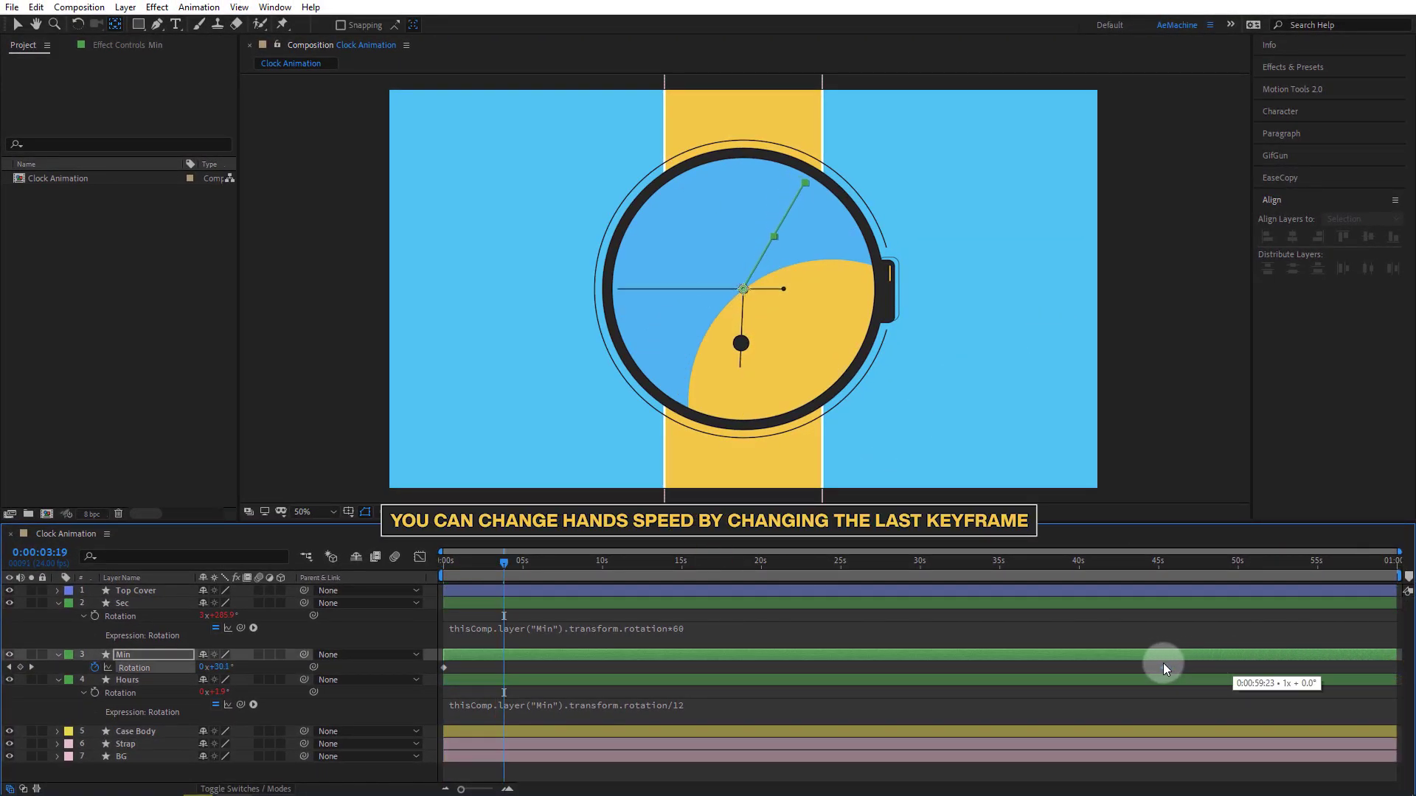
left_click_drag(1162, 662, 1162, 663)
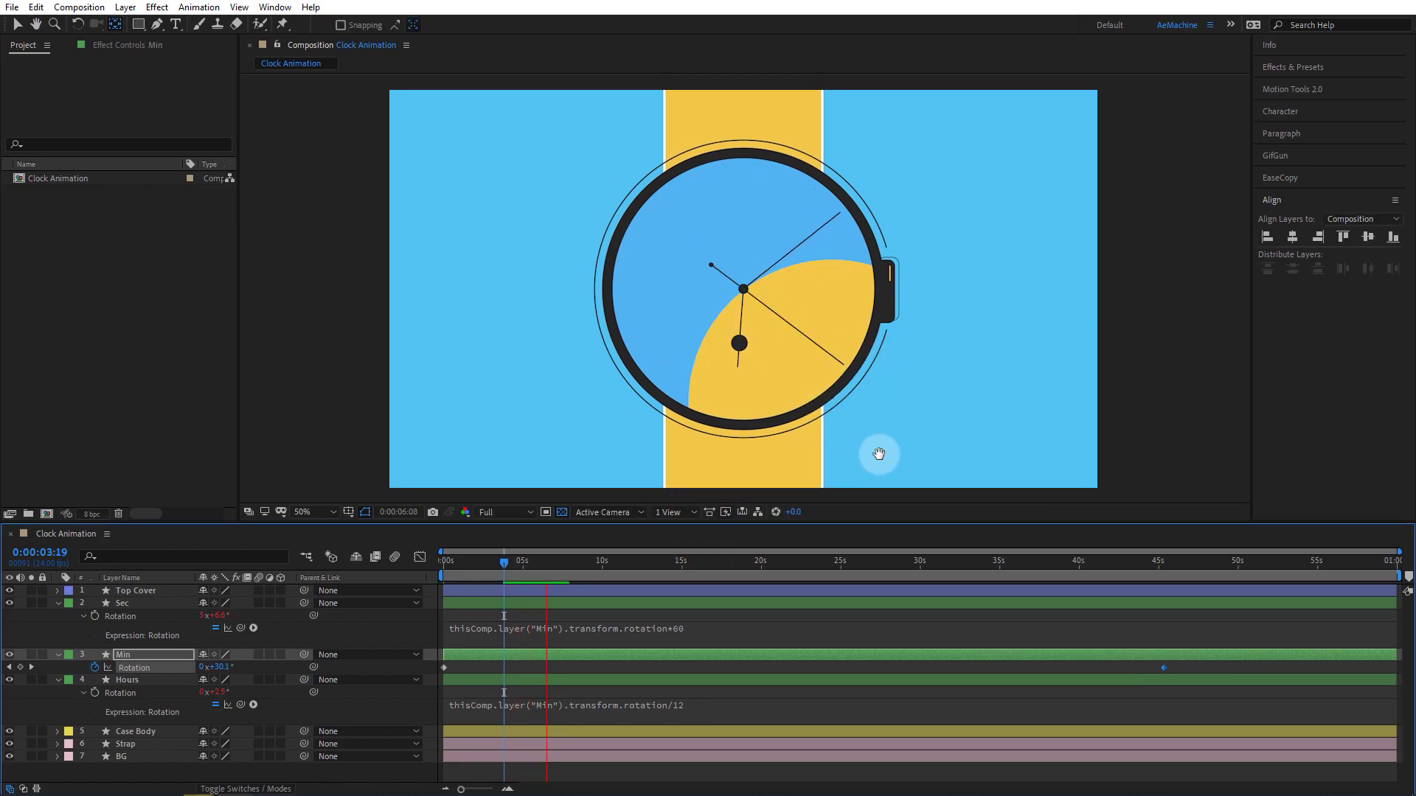
scroll(743, 401, "up", 2)
scroll(738, 402, "up", 2)
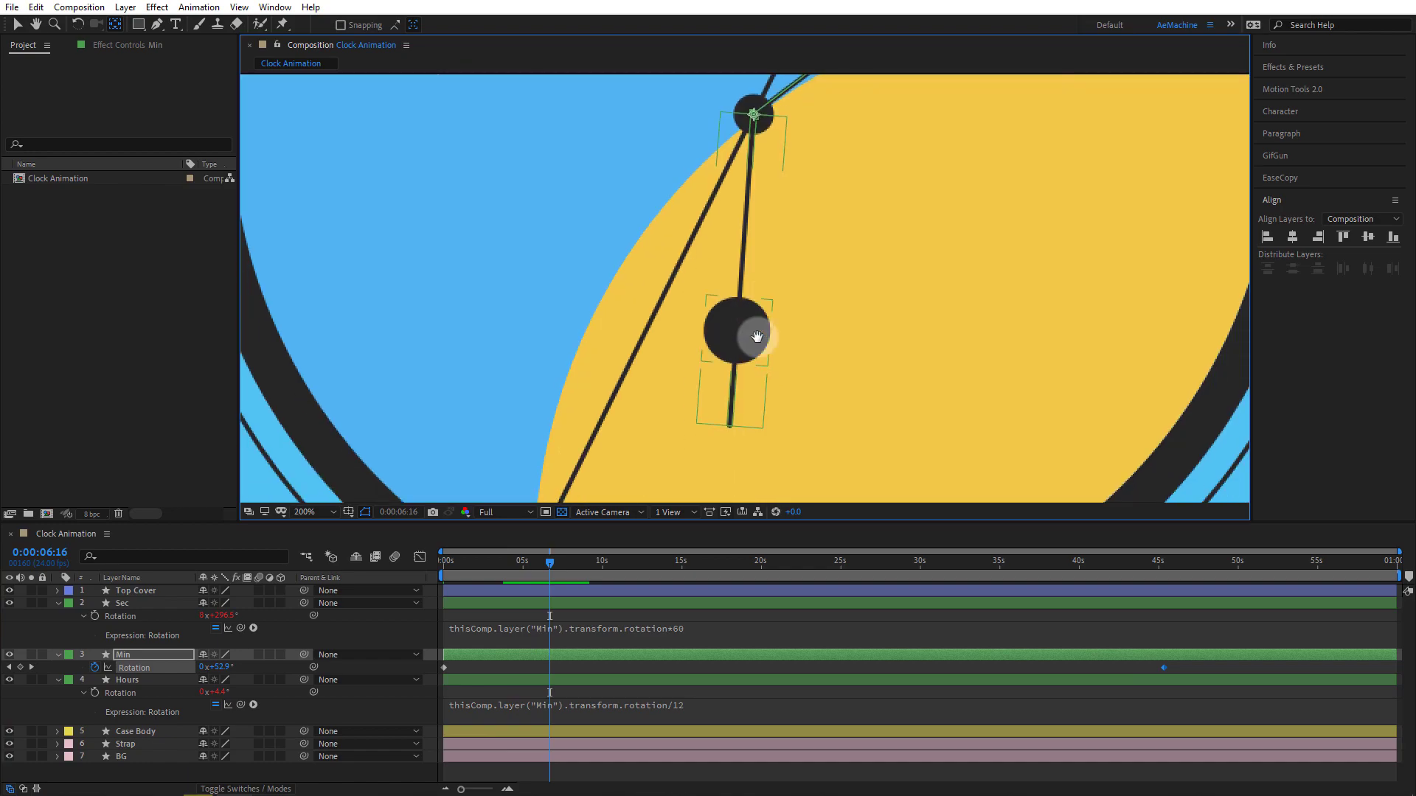
key("v")
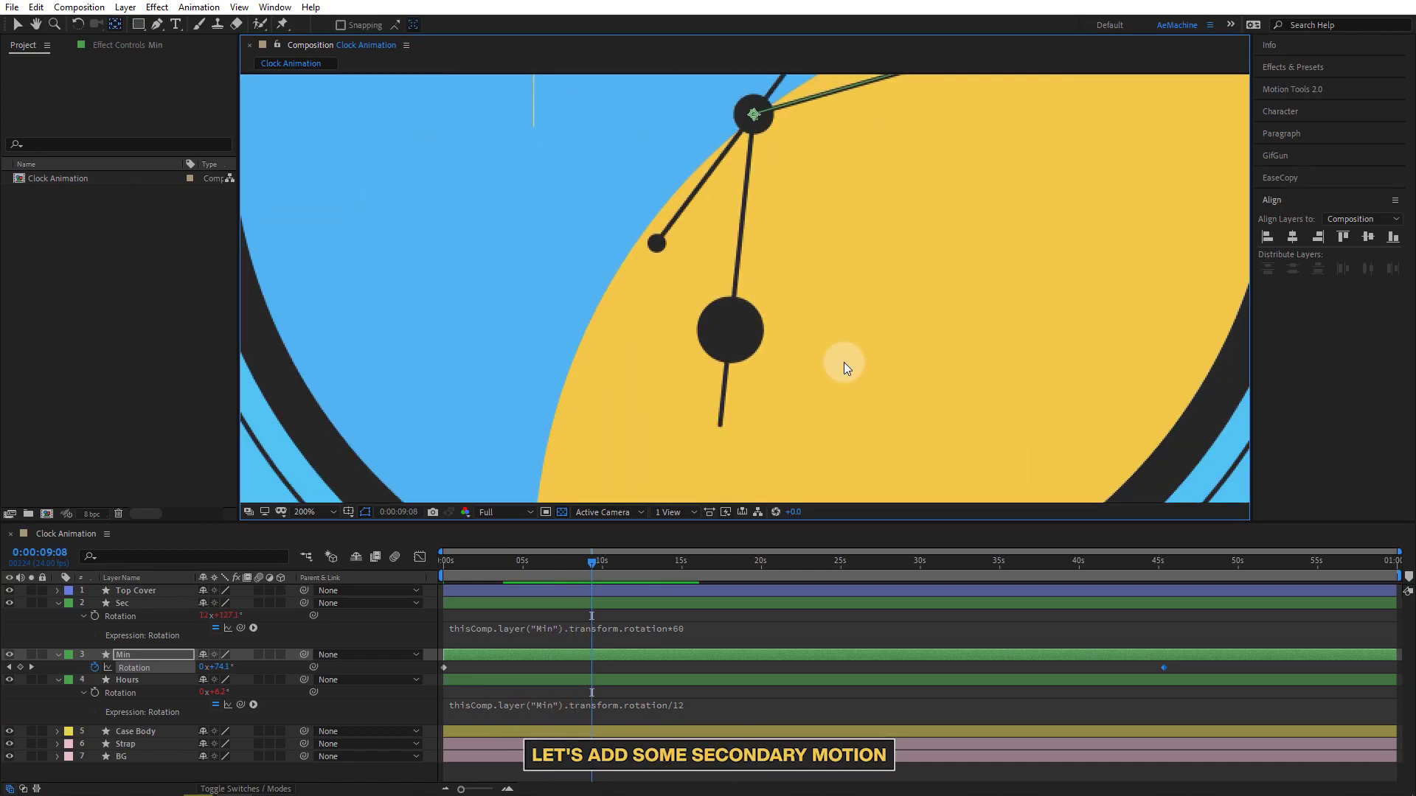
key("shift+slash")
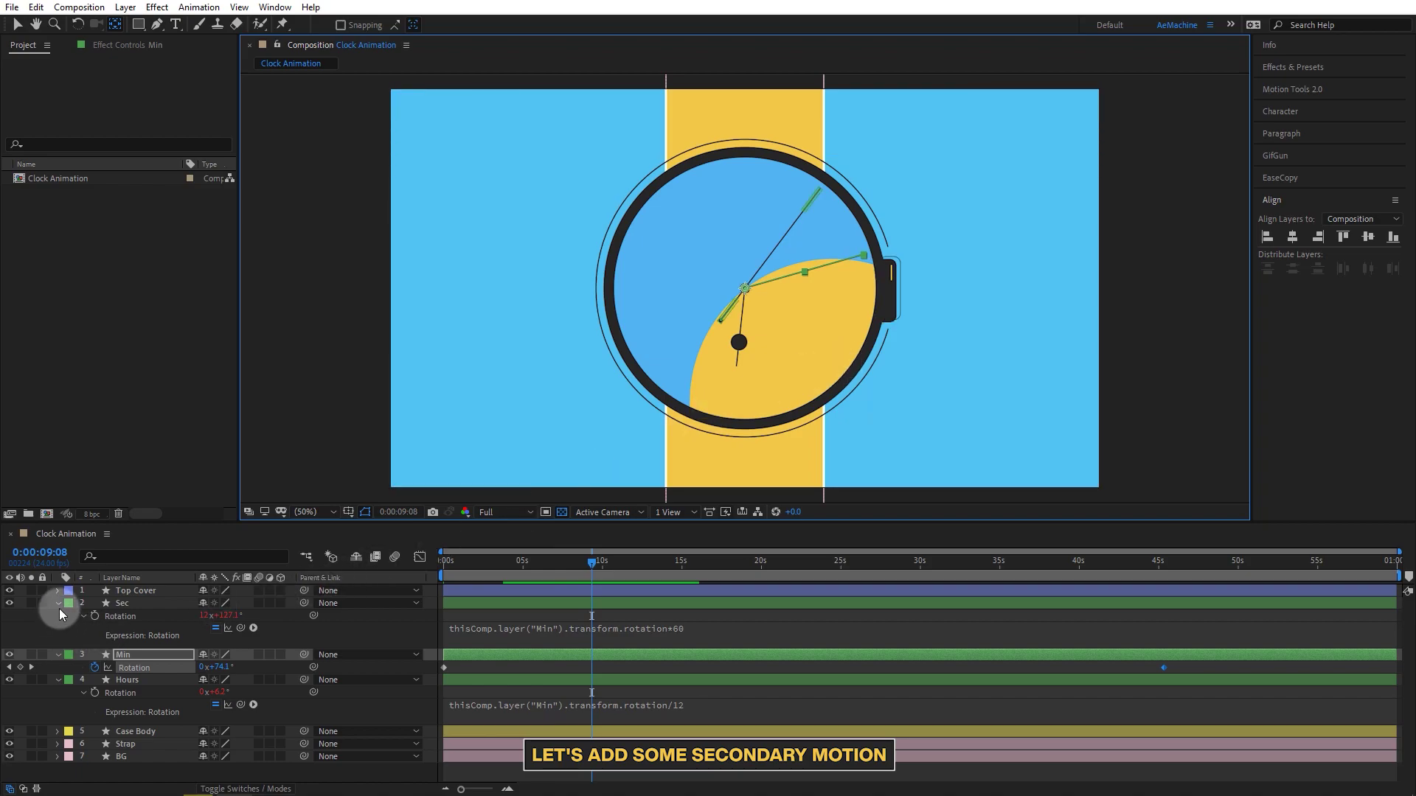
Step: Pick-whip the Strap layer's Rotation to Min's Rotation and preview the spinning strap
left_click(135, 732)
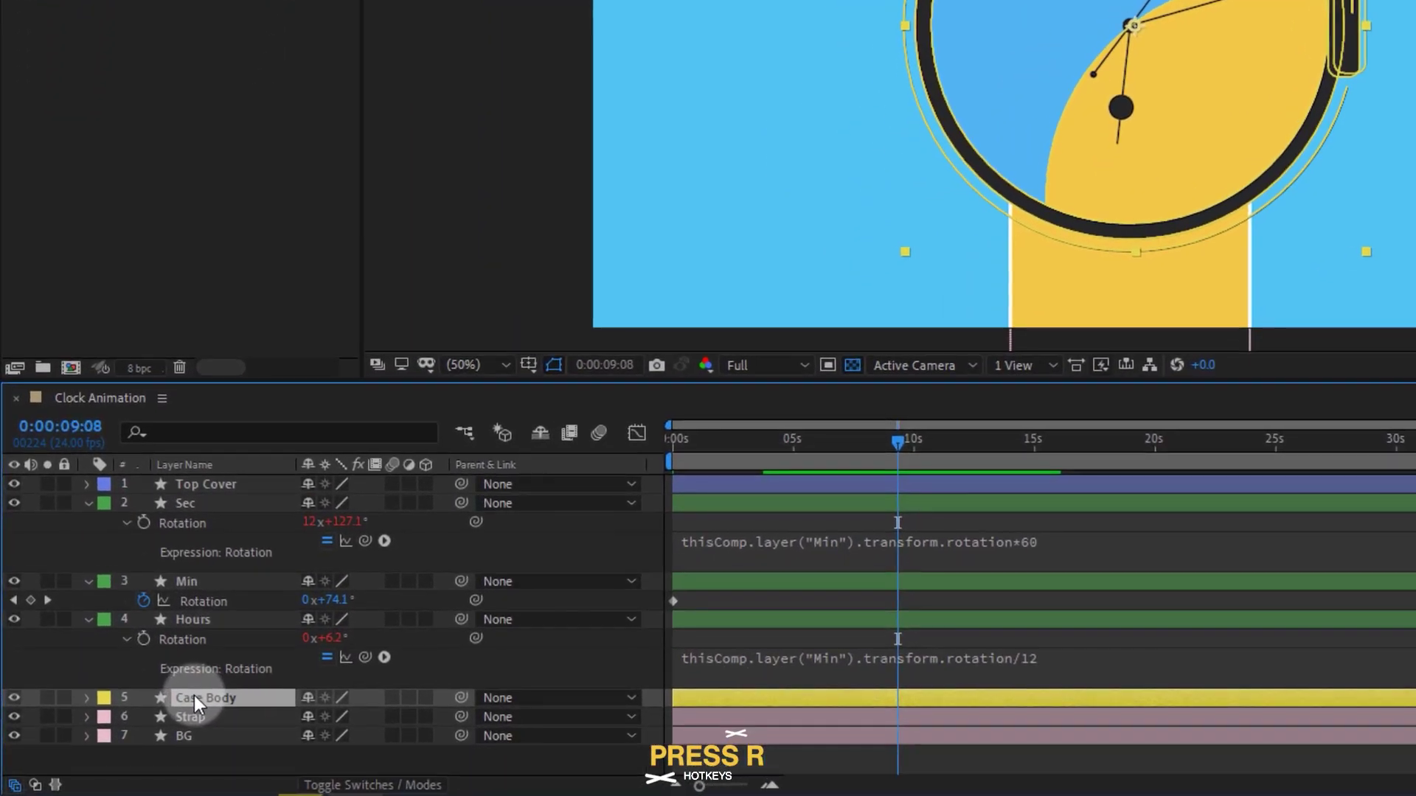
left_click(188, 715)
key("r")
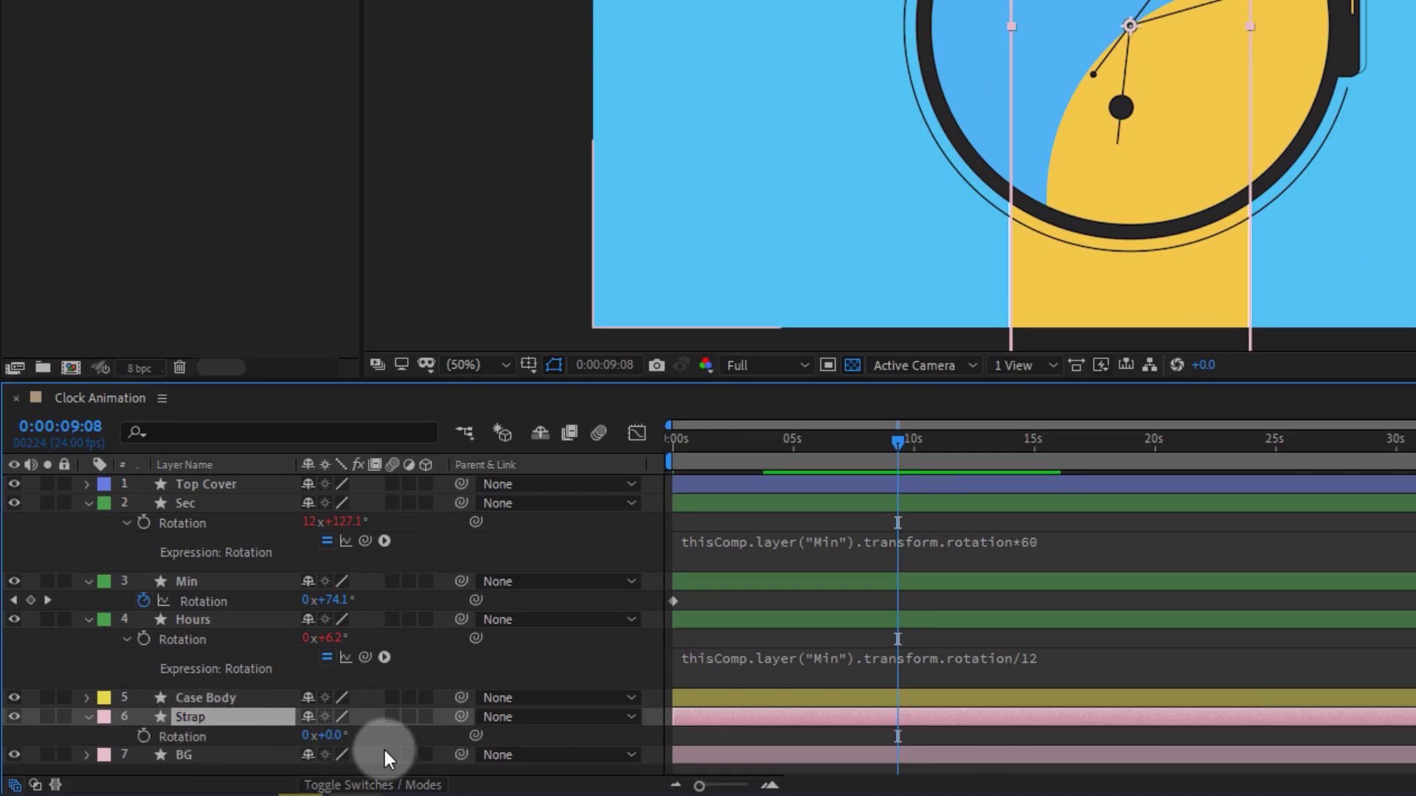
mouse_move(472, 736)
left_mouse_down()
mouse_move(264, 569)
mouse_move(203, 603)
left_mouse_up()
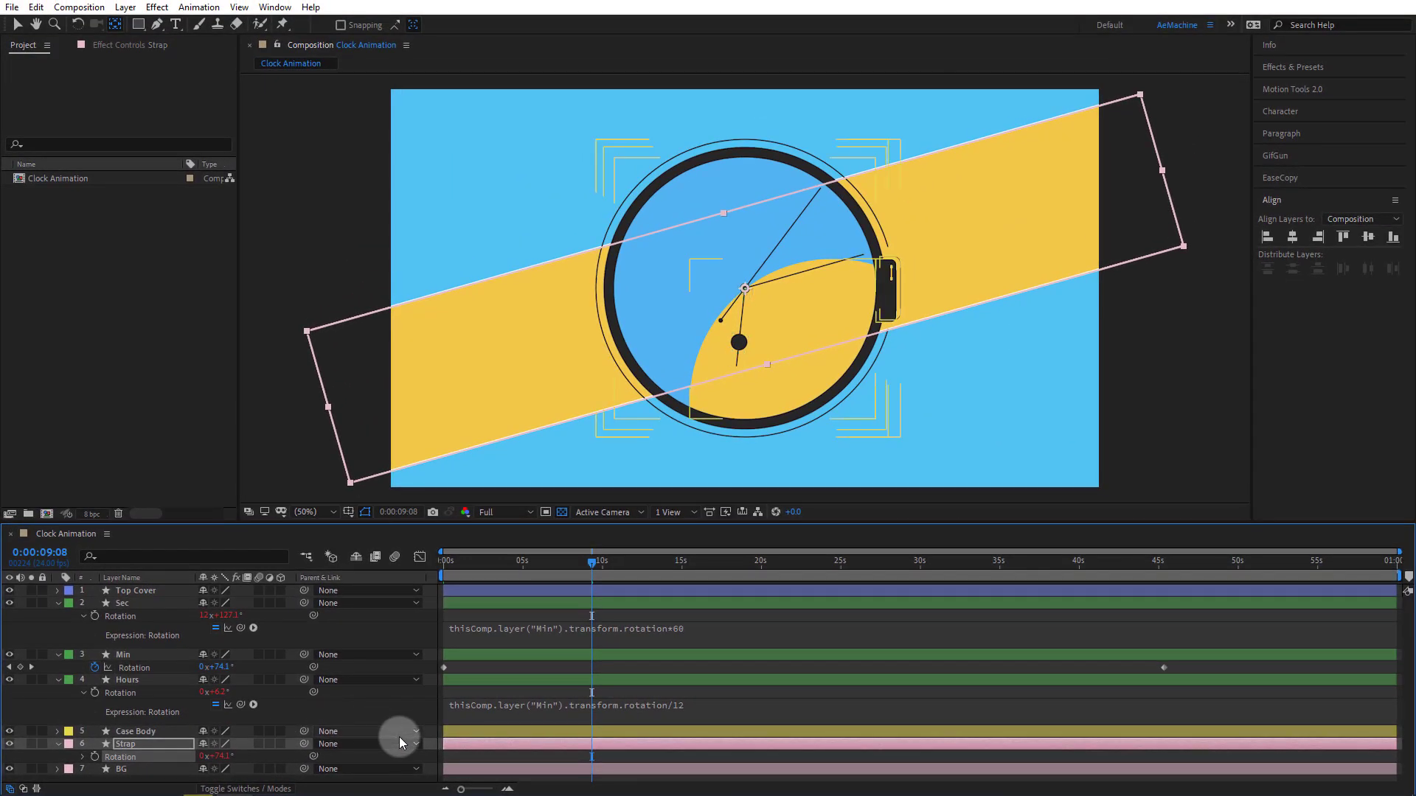
key("space")
left_click(755, 388)
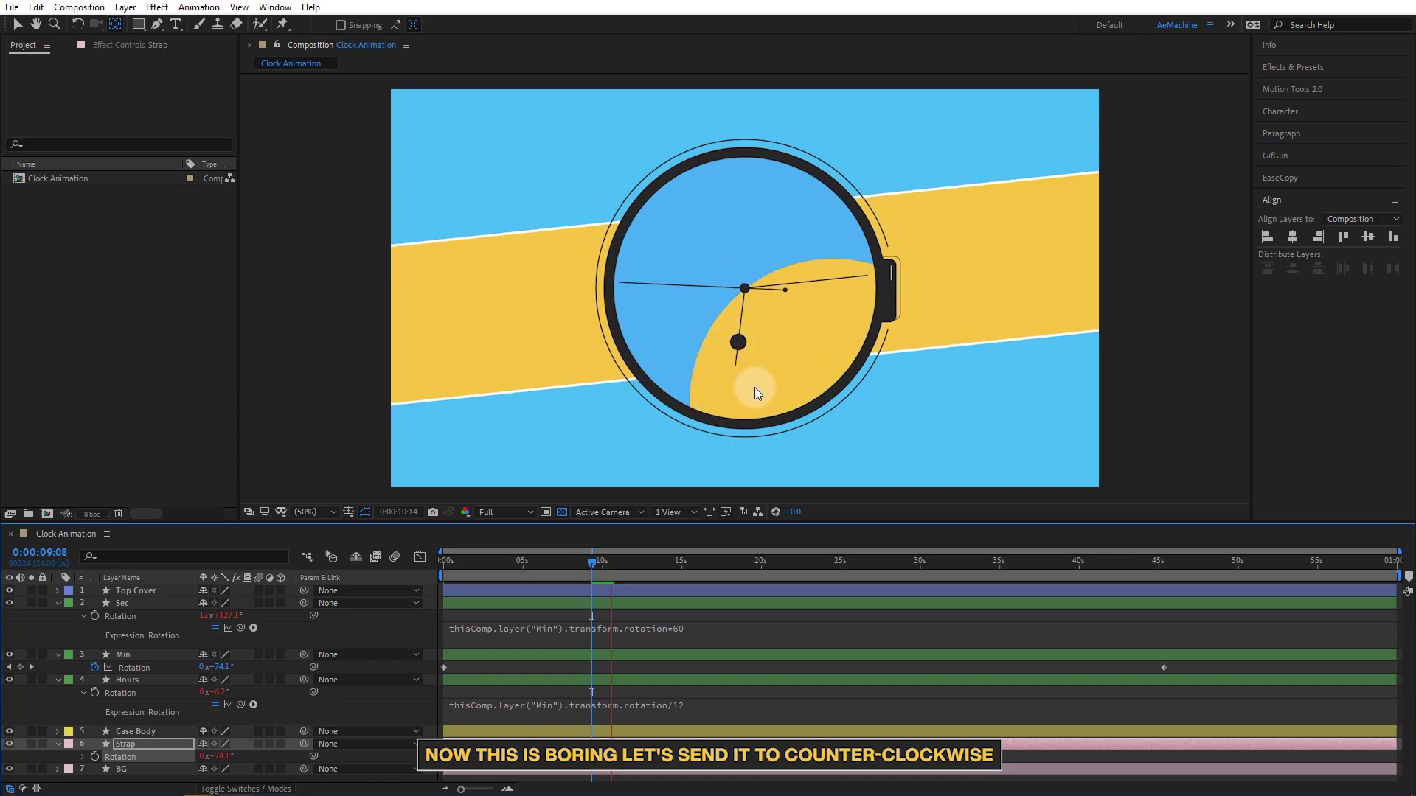
left_click(828, 284)
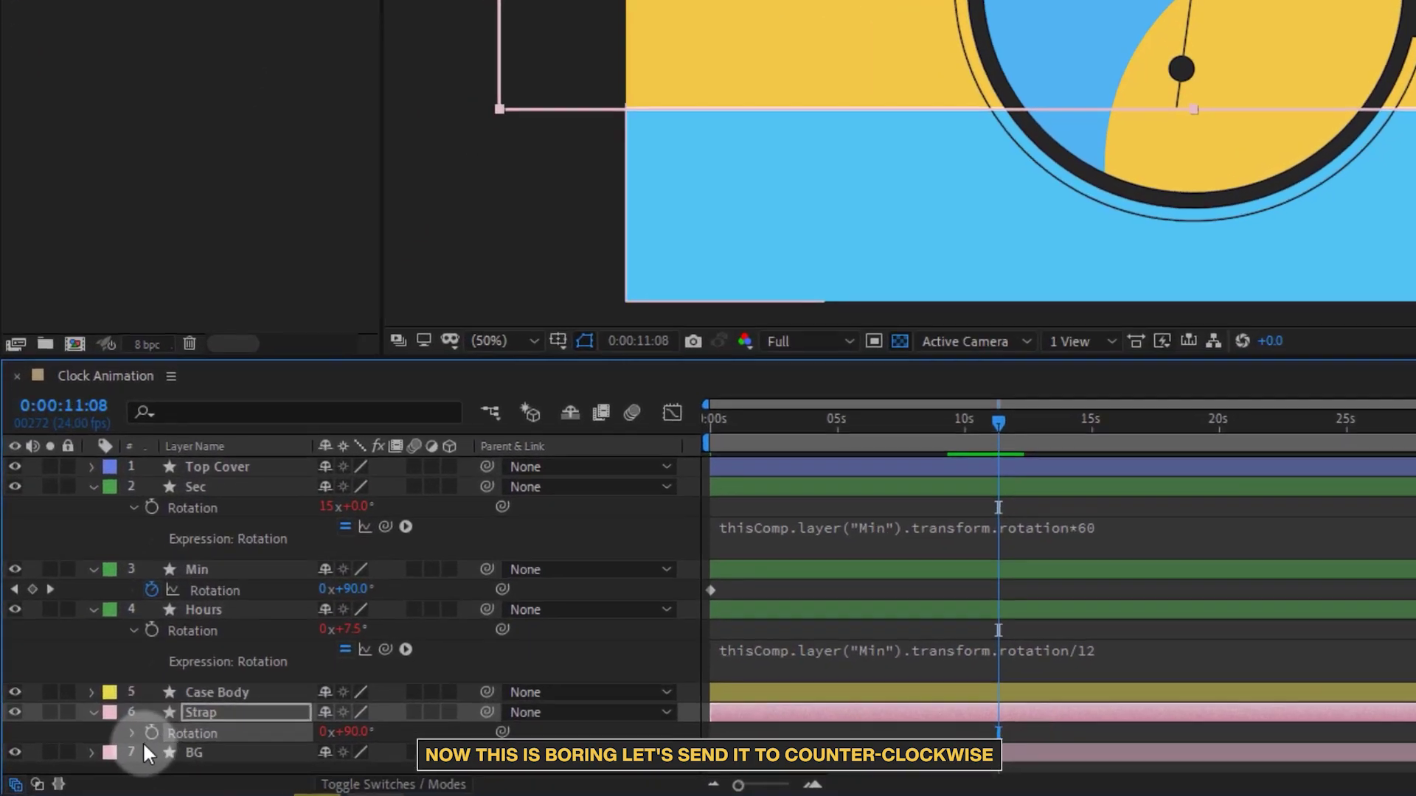
Step: Append * -.5 to the Strap's Rotation expression and preview the strap turning backwards
left_click(82, 757)
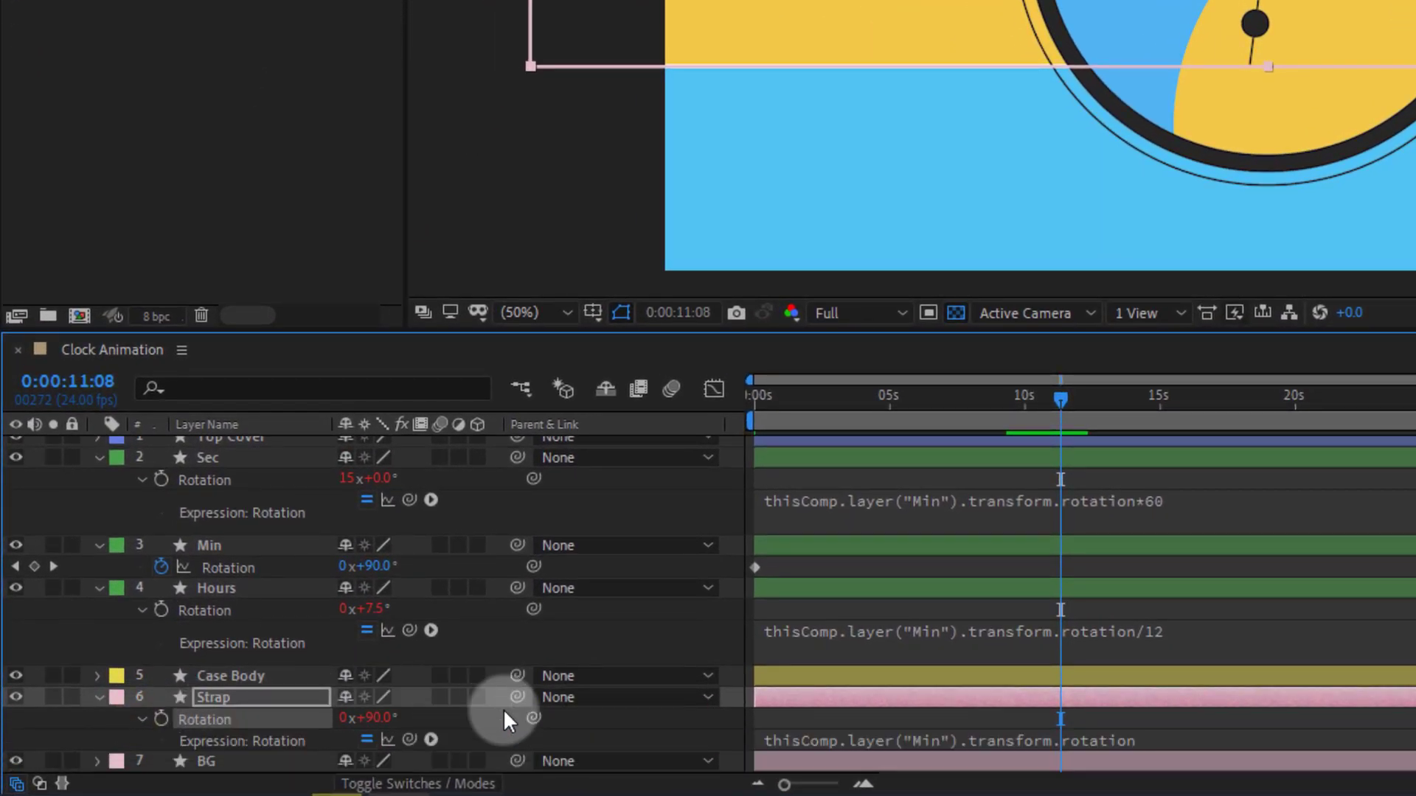
left_click(1167, 737)
left_click(1218, 740)
type("+ -.5")
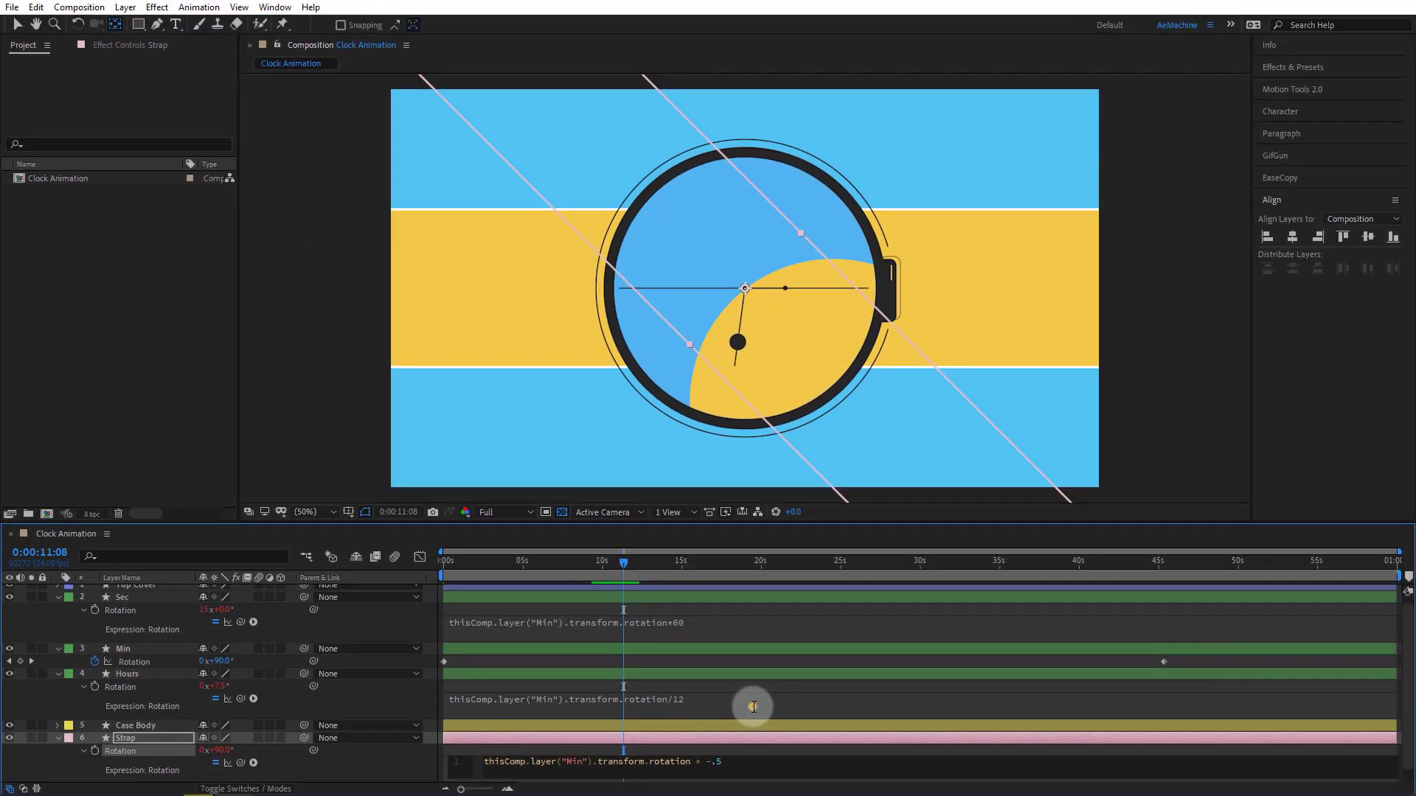
left_click(754, 707)
left_click(759, 750)
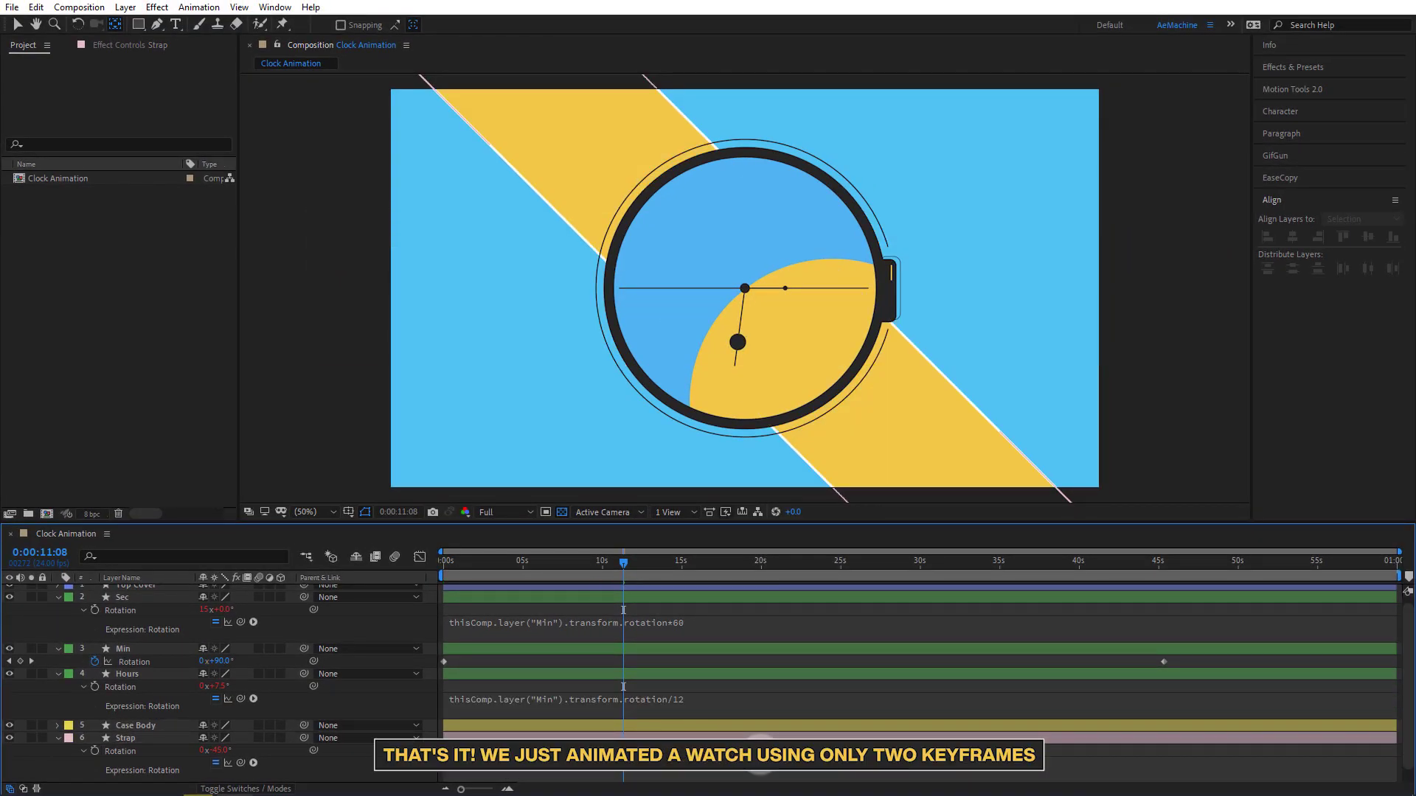
key("space")
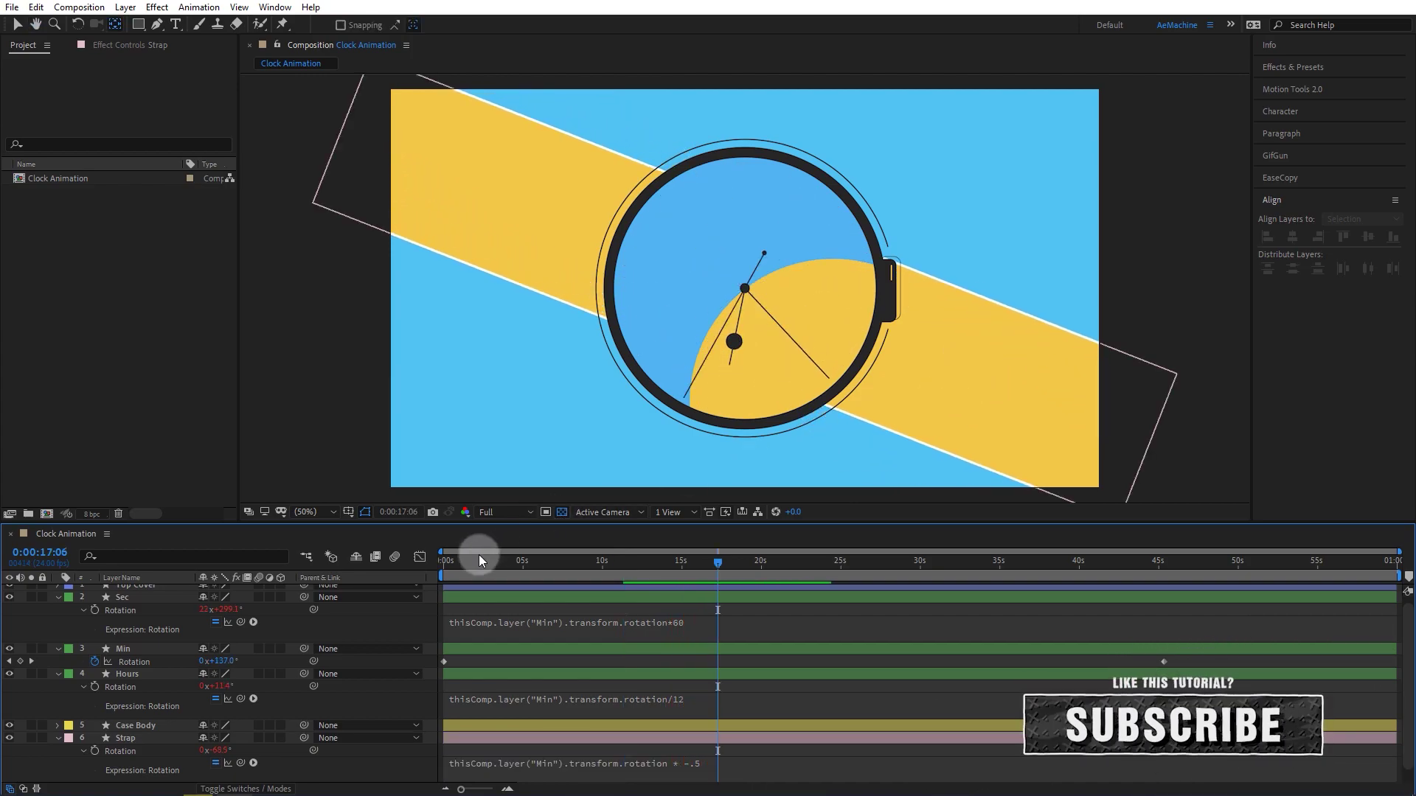
Step: Return to frame 0 and collapse the Sec, Min, Hours and Strap layers
left_click_drag(479, 557, 427, 568)
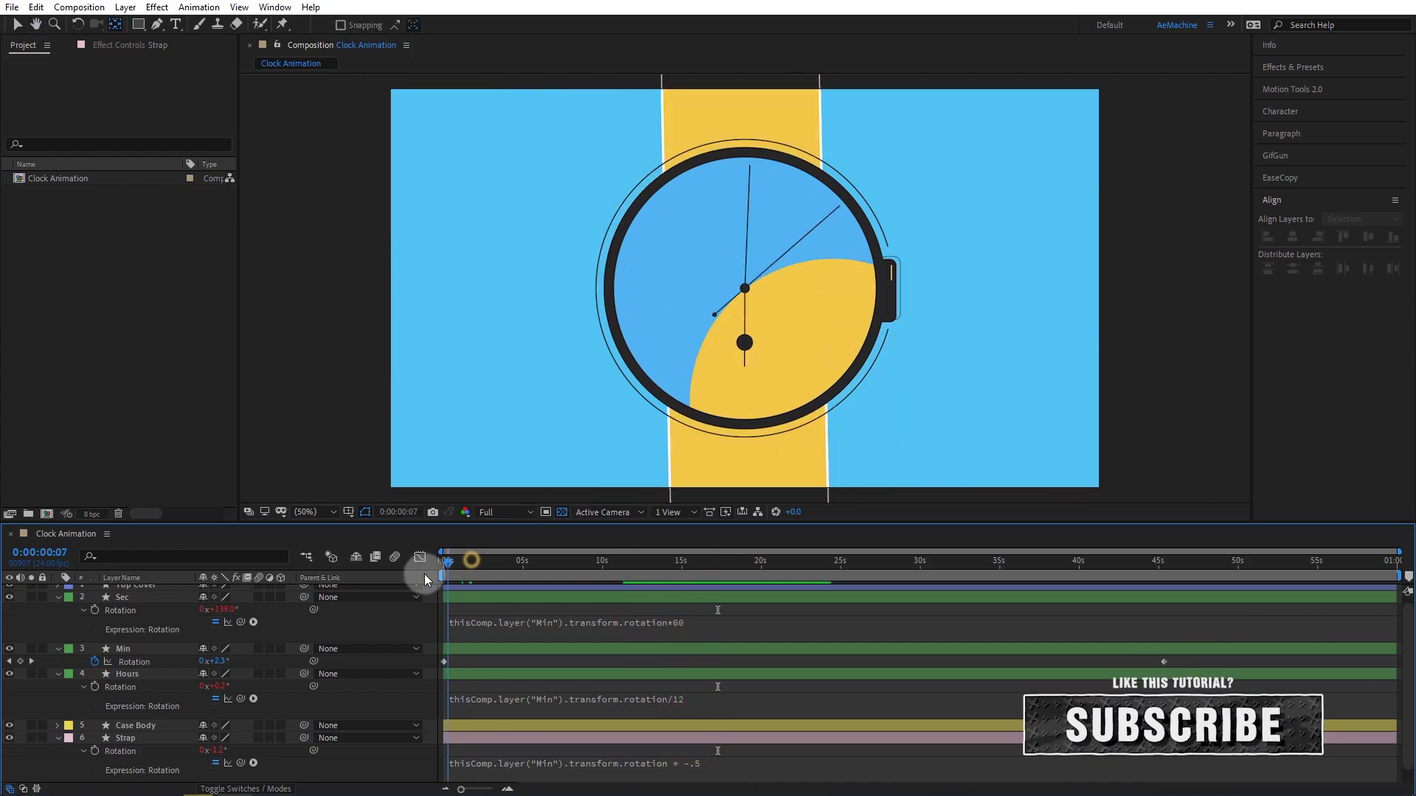
left_click(58, 597)
left_click(56, 616)
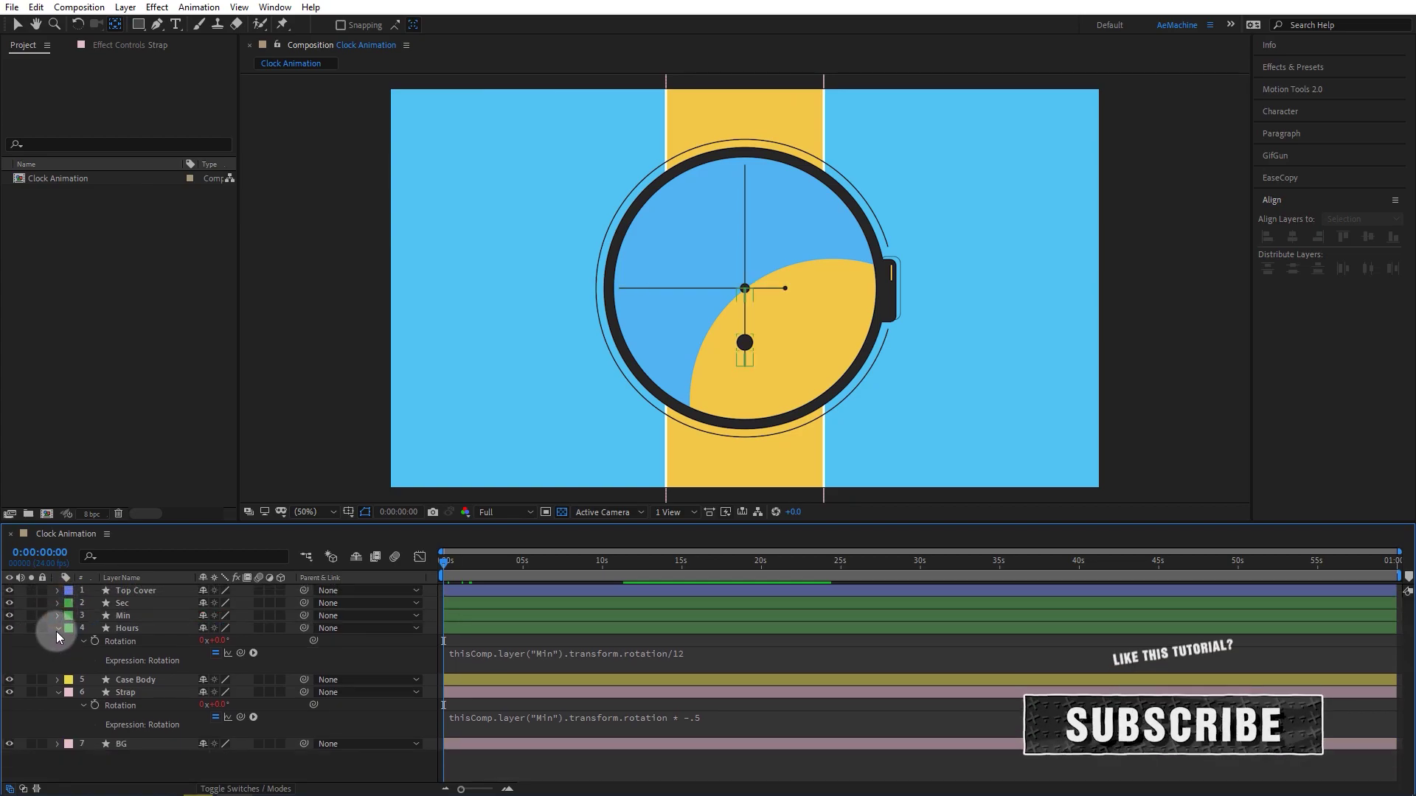
left_click(57, 629)
left_click(56, 653)
Step: Drag Min's last Rotation keyframe to about 39 seconds and preview the faster animation
left_click(125, 616)
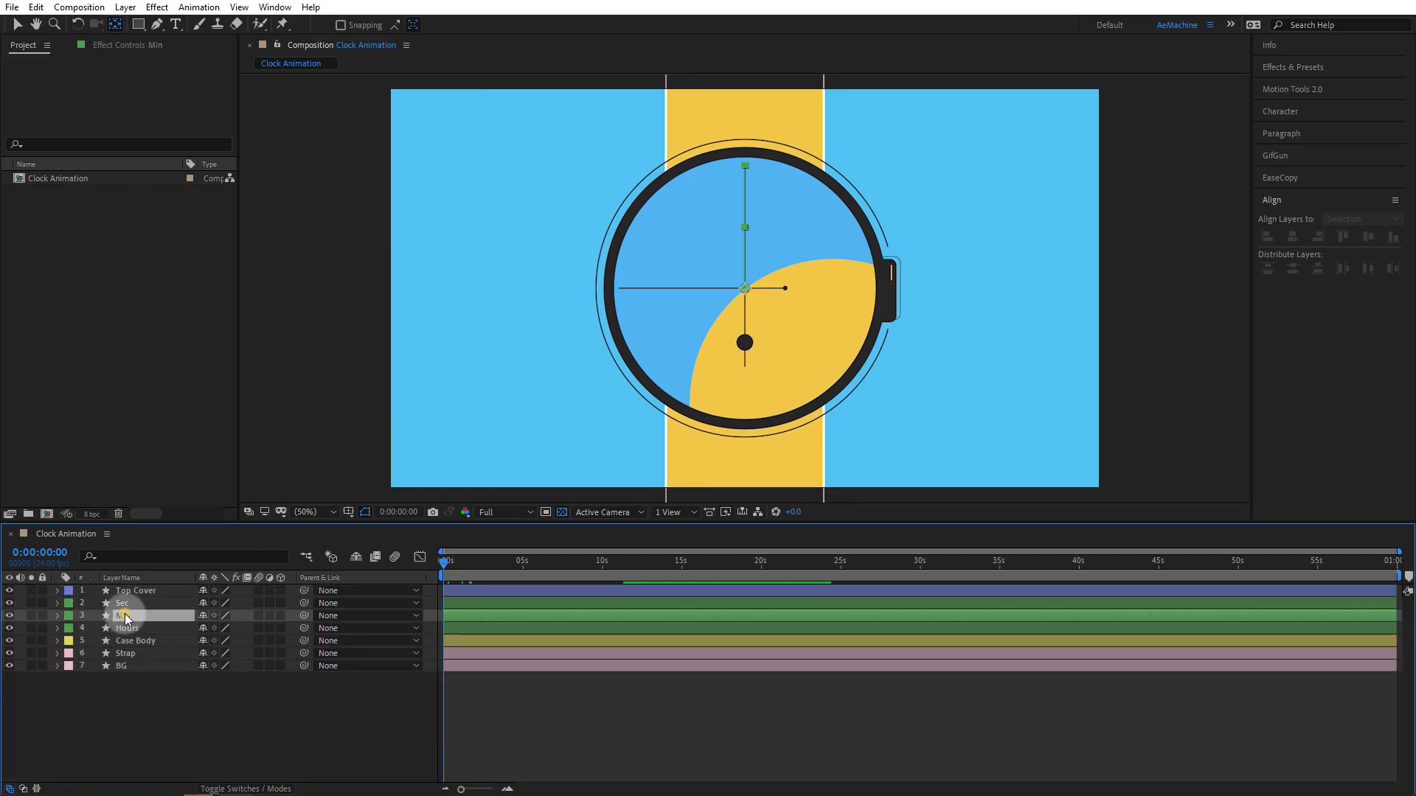
key("u")
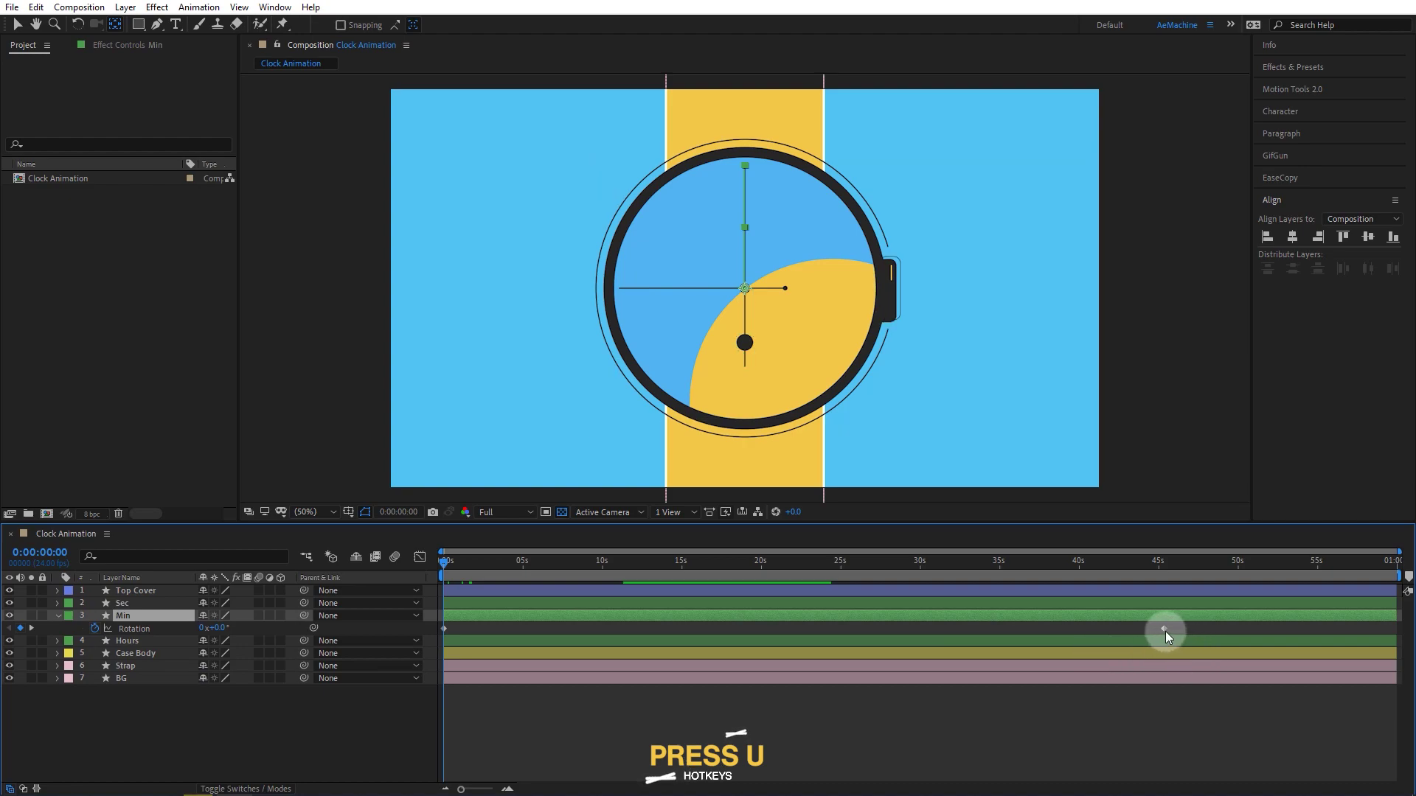
left_click_drag(1165, 629, 1063, 629)
key("space")
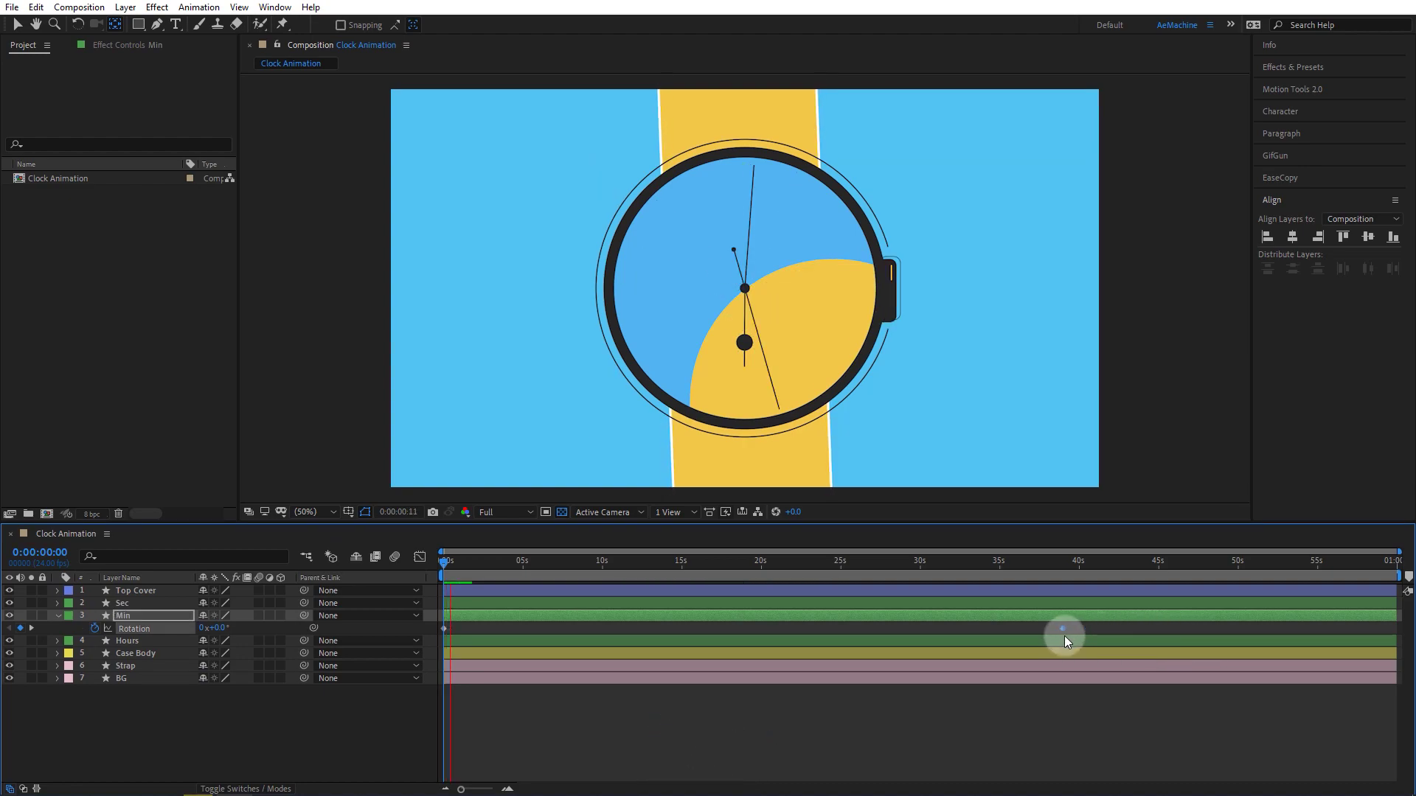